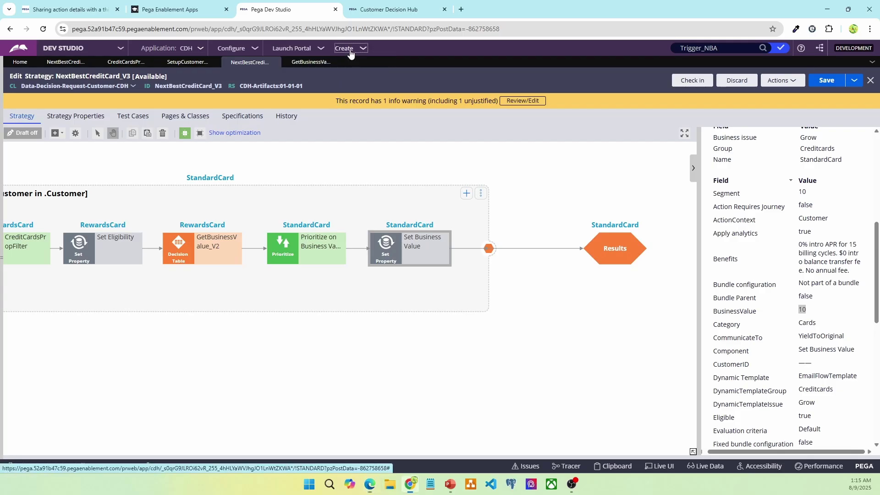
Start a new Decision Data record labelled CreditCards_AdditionalInformation_V2
{"action": "left_click", "coordinate": [350, 51]}
{"action": "mouse_move", "coordinate": [358, 97]}
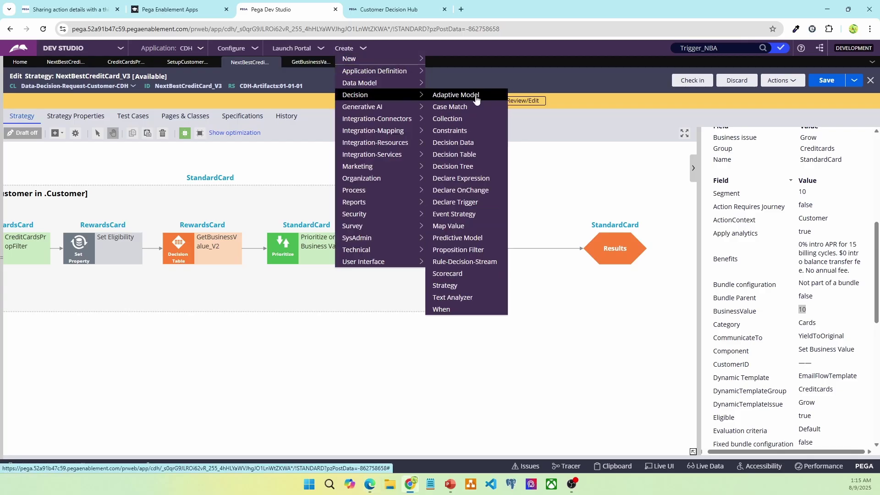
{"action": "left_click", "coordinate": [471, 145]}
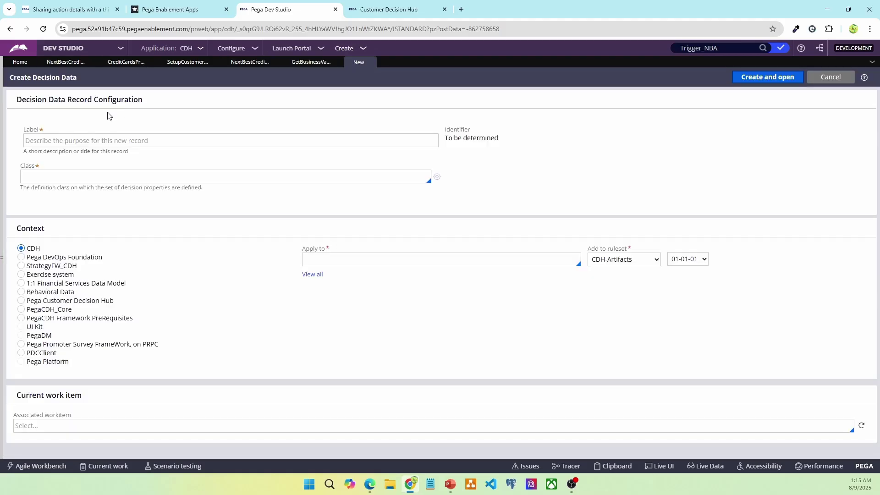
{"action": "left_click", "coordinate": [92, 144]}
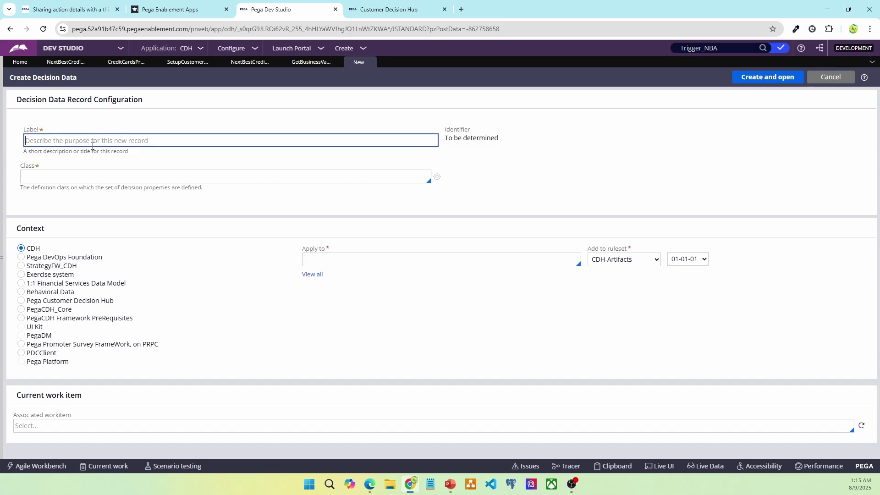
{"action": "type", "text": "Cre"}
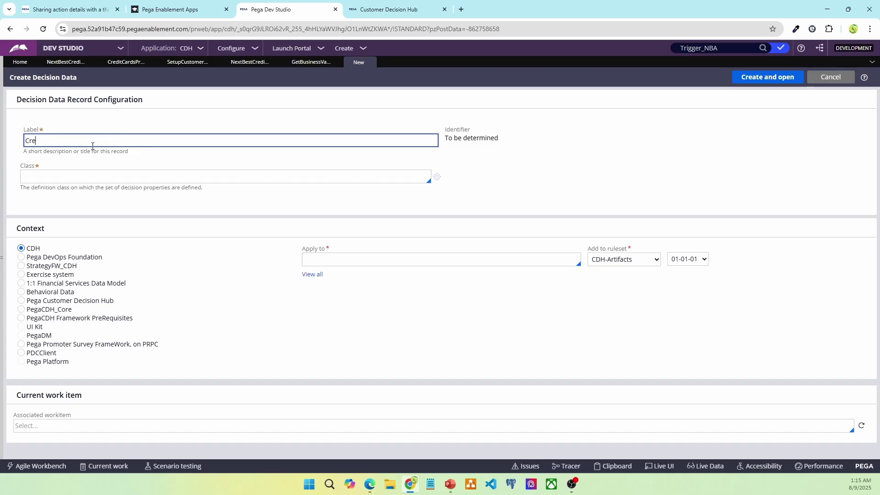
{"action": "type", "text": "ditCards_AdditionalInformation_V2"}
{"action": "key", "text": "Tab"}
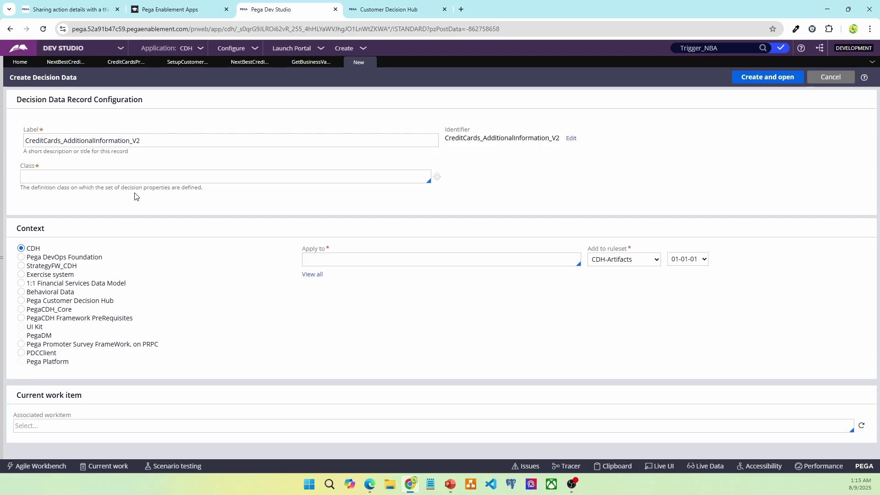
Set the record's definition class to CDH-SR-Grow-Creditcards
{"action": "left_click", "coordinate": [110, 177]}
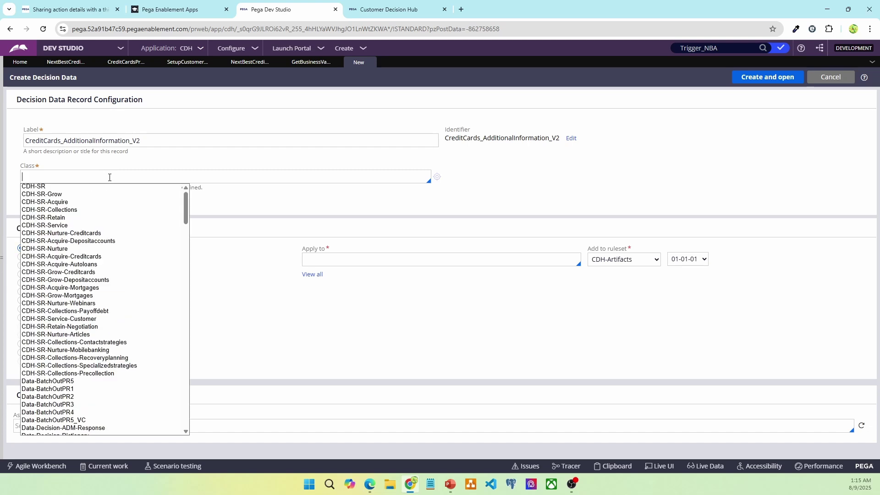
{"action": "type", "text": "CDH-"}
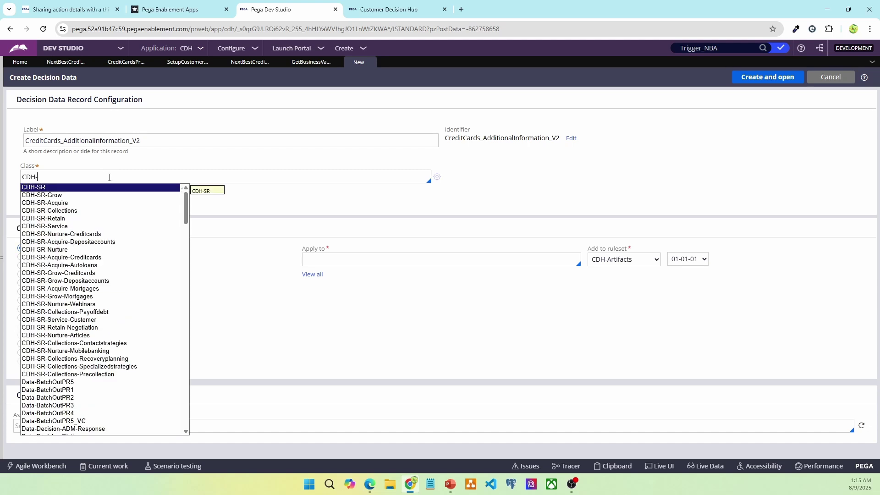
{"action": "type", "text": "SR-G"}
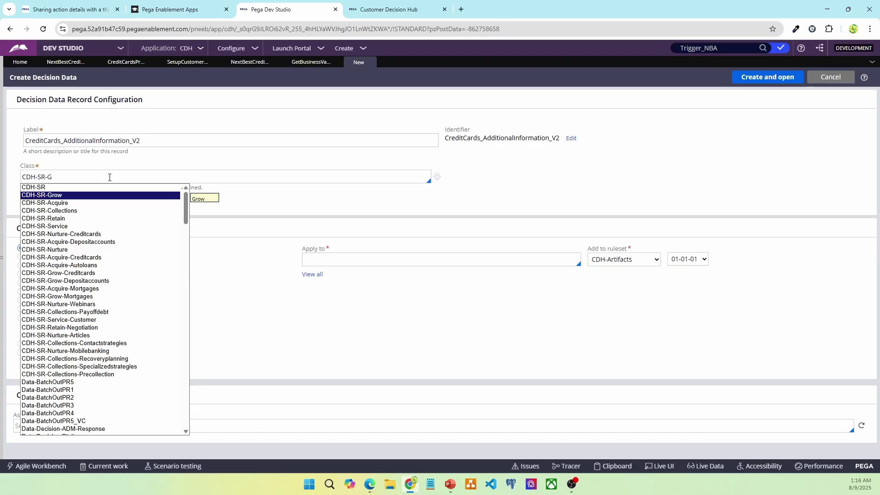
{"action": "left_click", "coordinate": [60, 273]}
Set the Apply to class of the new record to Data-Decision-Request-Customer-CDH
{"action": "left_click", "coordinate": [362, 259]}
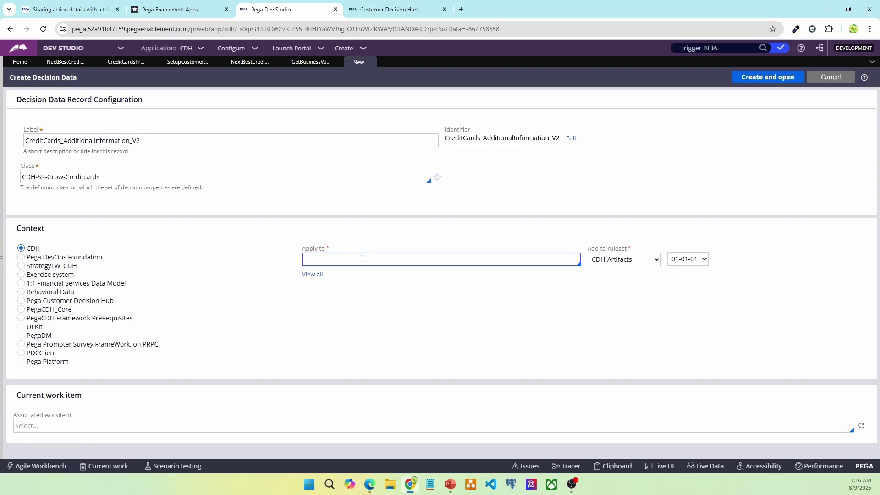
{"action": "left_click", "coordinate": [362, 258]}
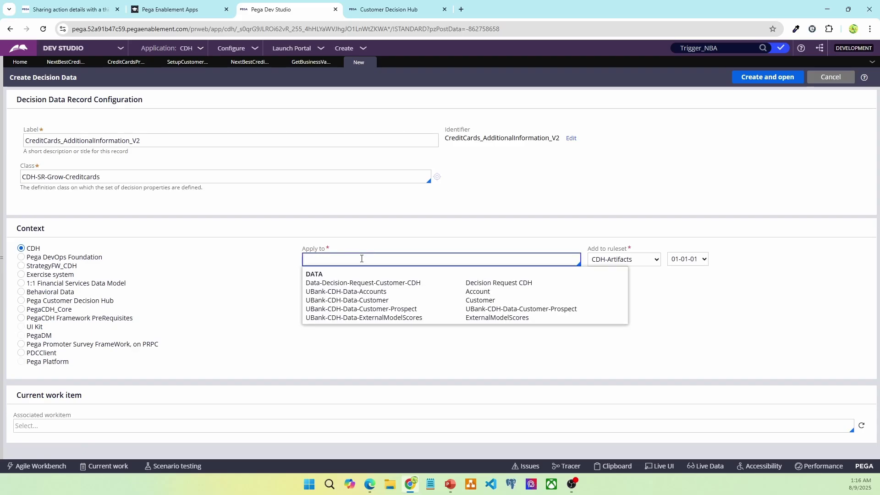
{"action": "left_click", "coordinate": [362, 285]}
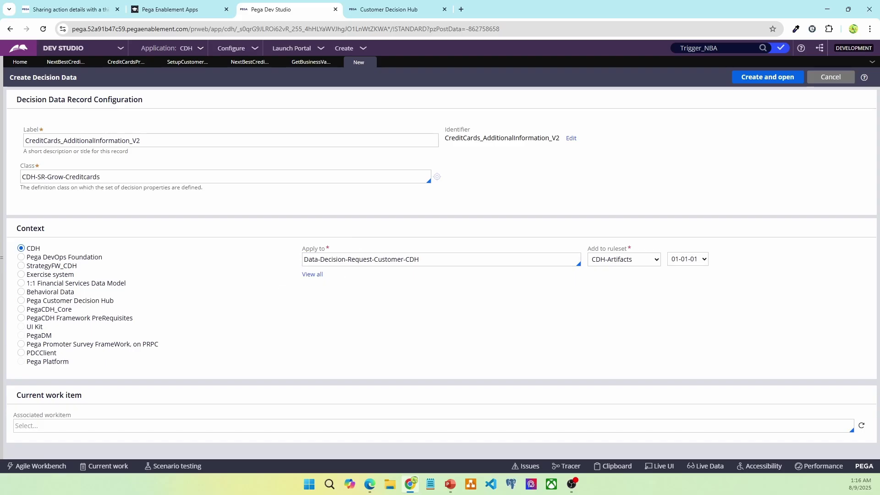
{"action": "left_click", "coordinate": [370, 484]}
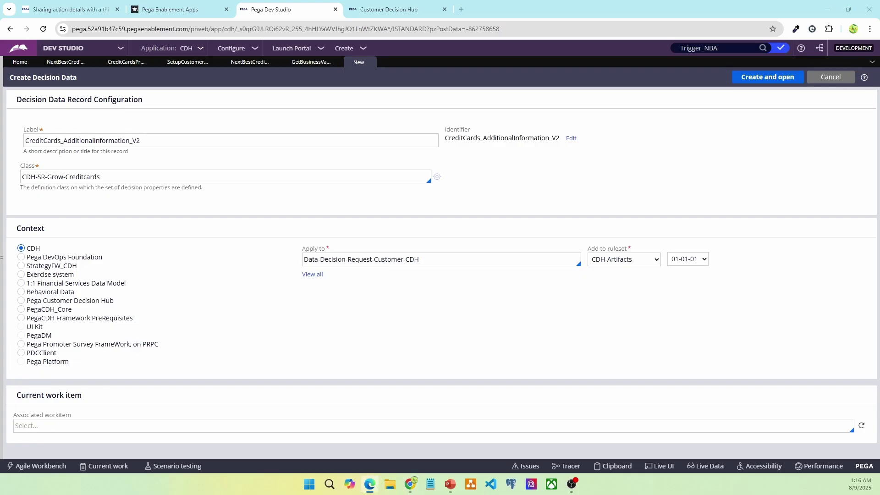
Replace the Apply to class with a copy of the definition class, CDH-SR-Grow-Creditcards, and create and open the record
{"action": "left_click", "coordinate": [181, 180]}
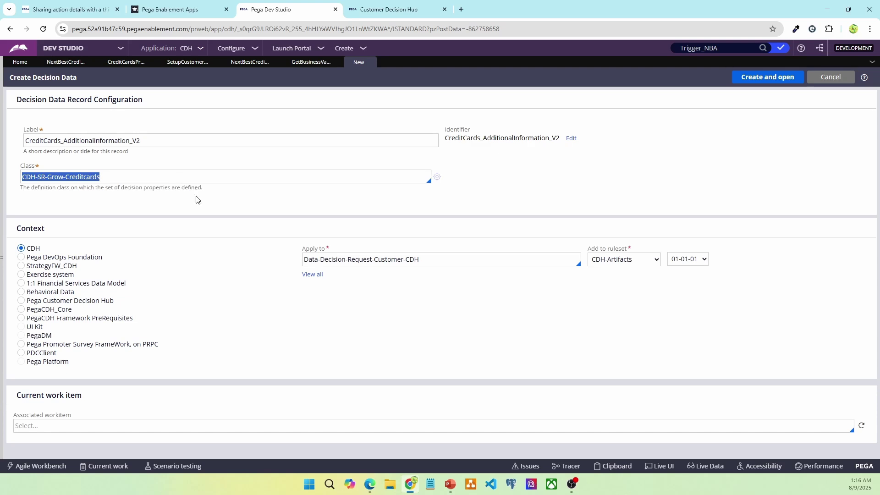
{"action": "key", "text": "ctrl+c"}
{"action": "left_click", "coordinate": [412, 260]}
{"action": "key", "text": "ctrl+a"}
{"action": "key", "text": "ctrl+v"}
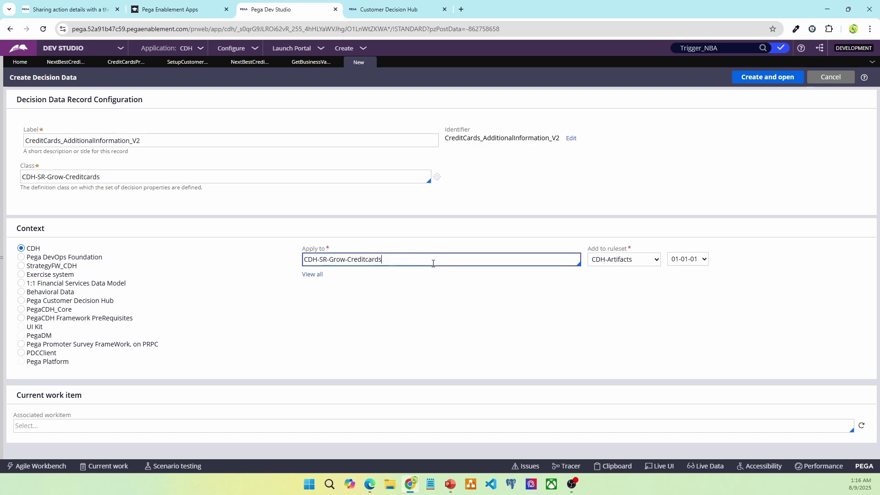
{"action": "key", "text": "Tab"}
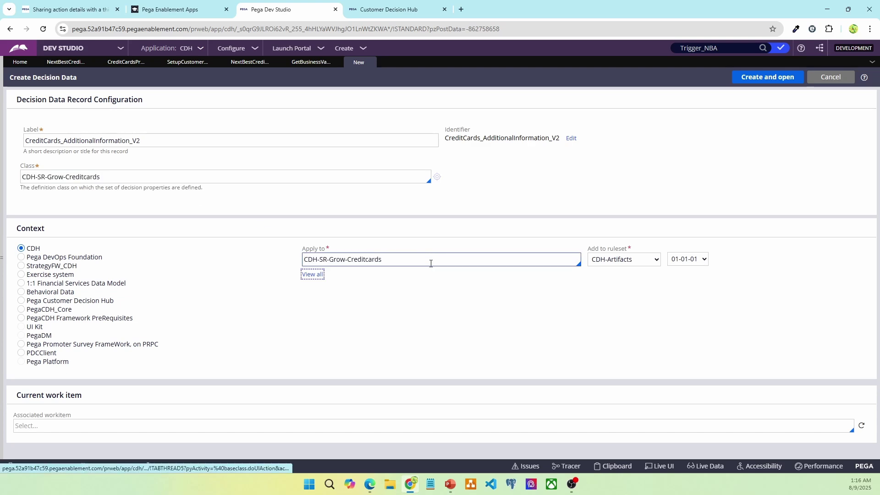
{"action": "left_click", "coordinate": [395, 232]}
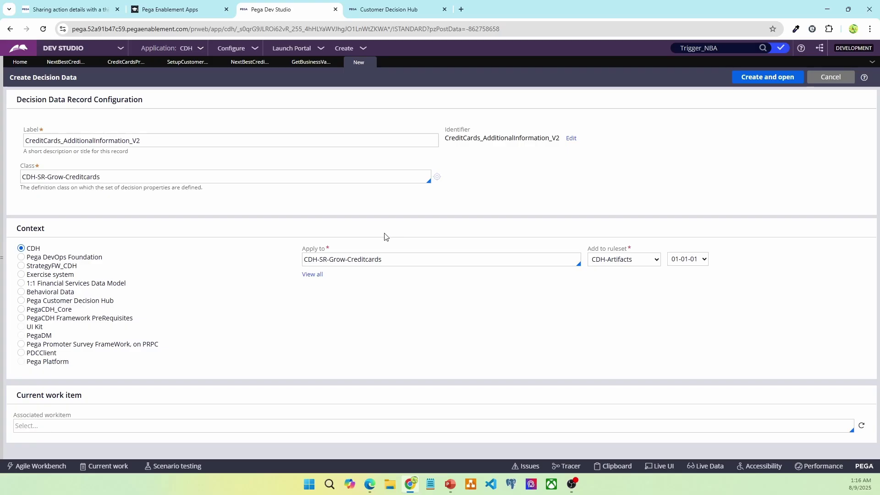
{"action": "left_click", "coordinate": [774, 79]}
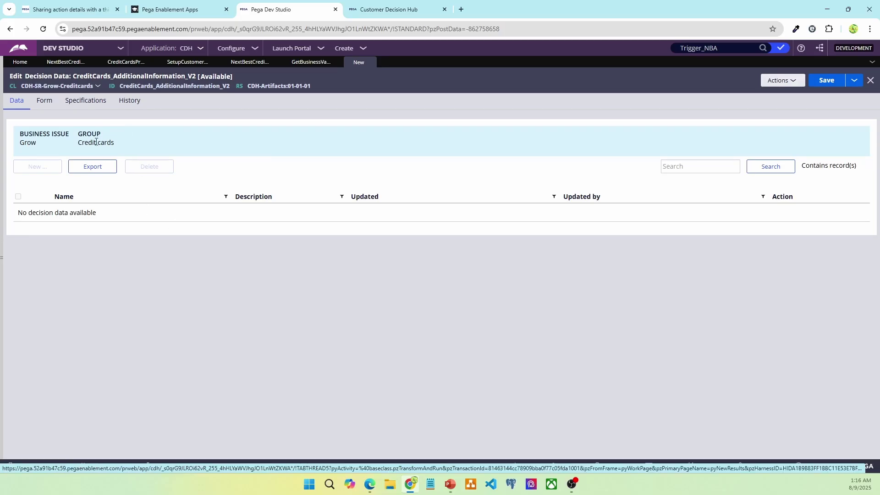
Add the existing ExternalID property as a form field of the decision data
{"action": "left_click", "coordinate": [45, 101]}
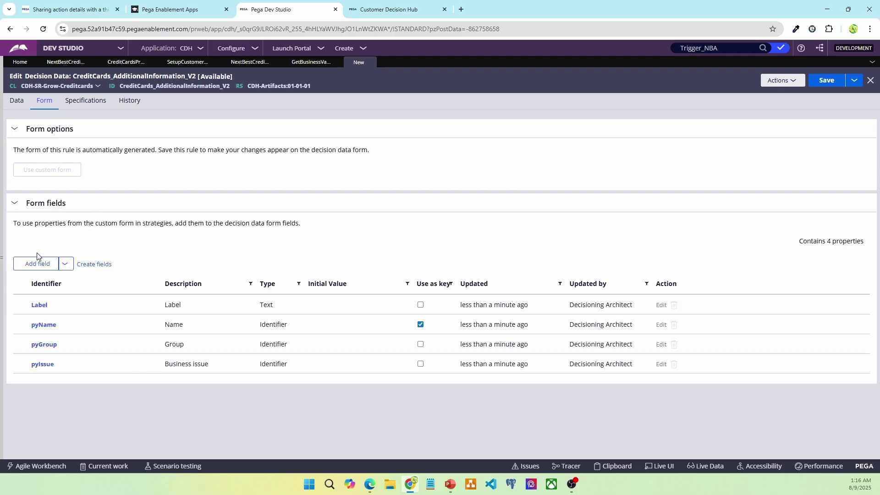
{"action": "left_click", "coordinate": [35, 266]}
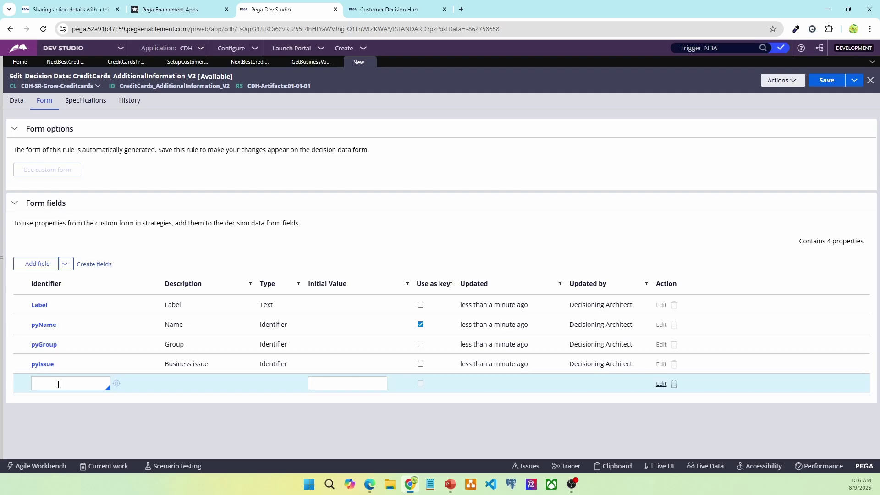
{"action": "left_click", "coordinate": [58, 385]}
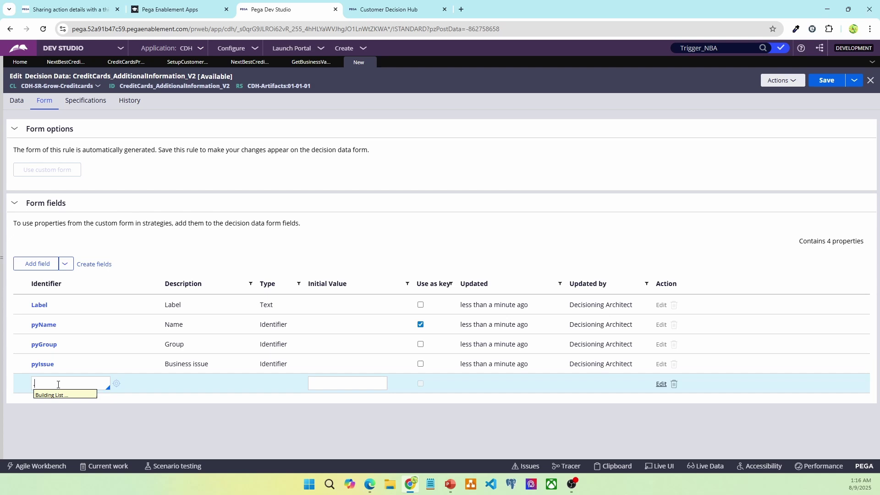
{"action": "type", "text": ".eXTERNAL"}
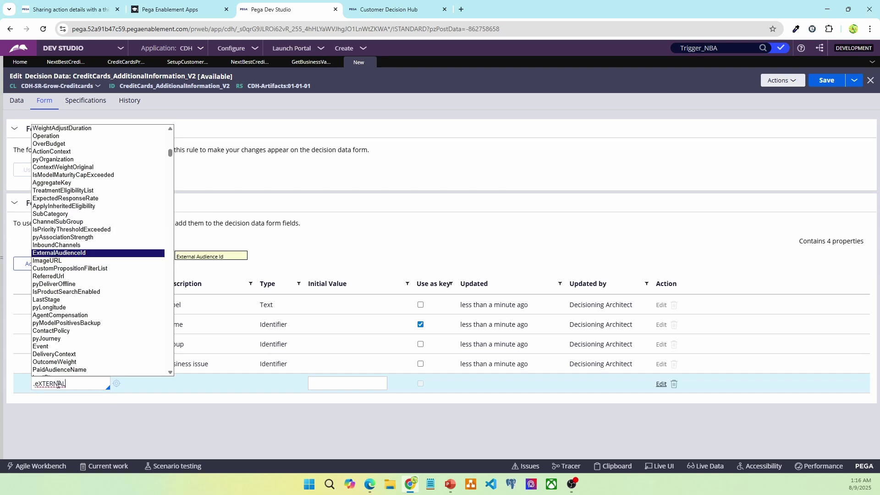
{"action": "type", "text": "ID"}
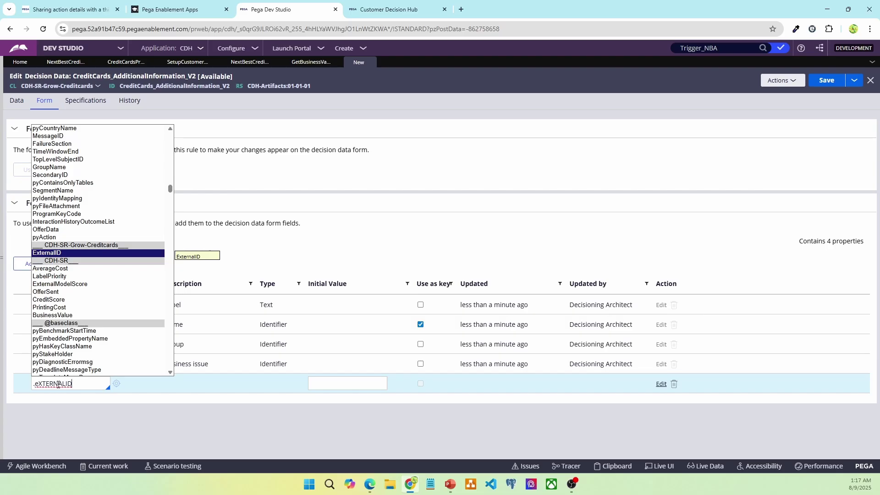
{"action": "key", "text": "Return"}
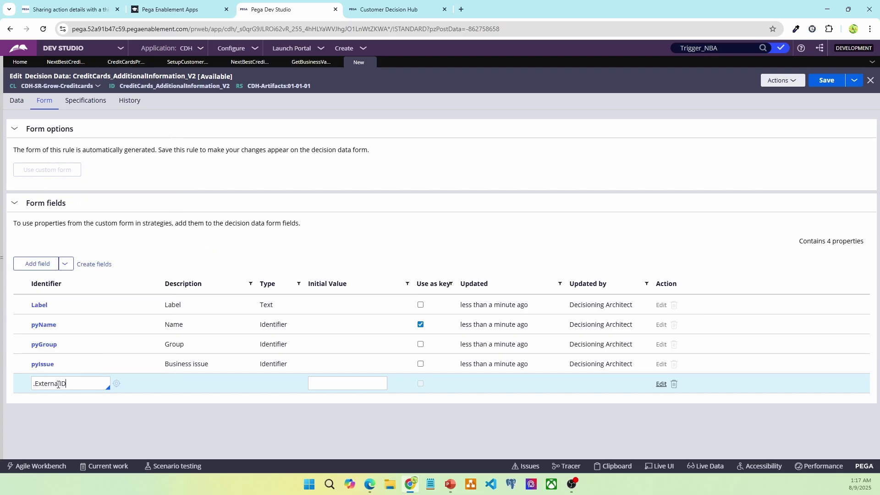
{"action": "left_click", "coordinate": [142, 427]}
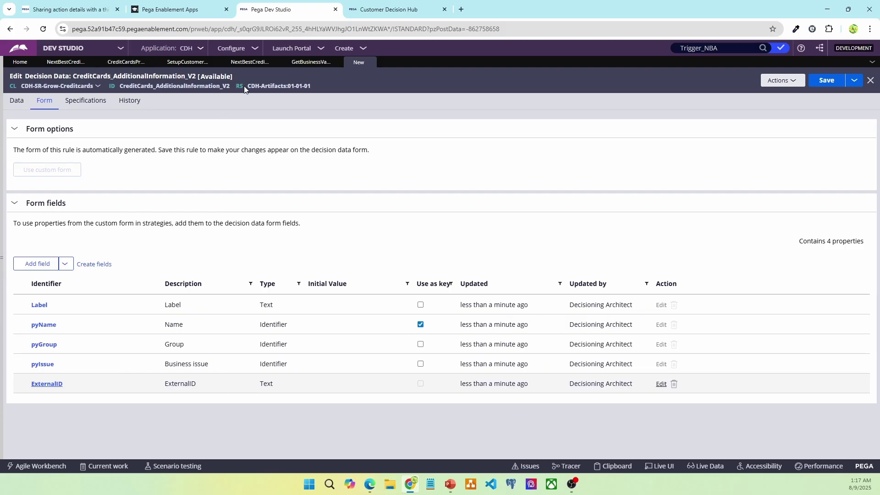
Return to the record's data view, save the record and check it out for editing
{"action": "left_click", "coordinate": [16, 100]}
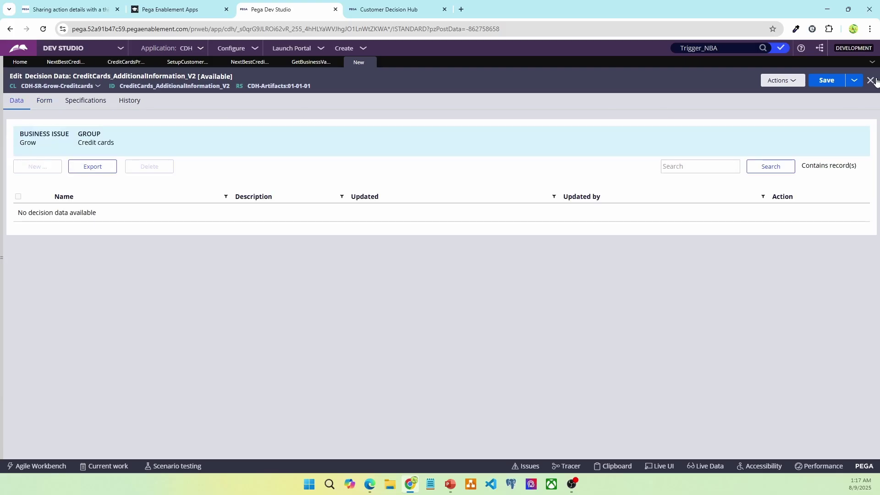
{"action": "left_click", "coordinate": [825, 82]}
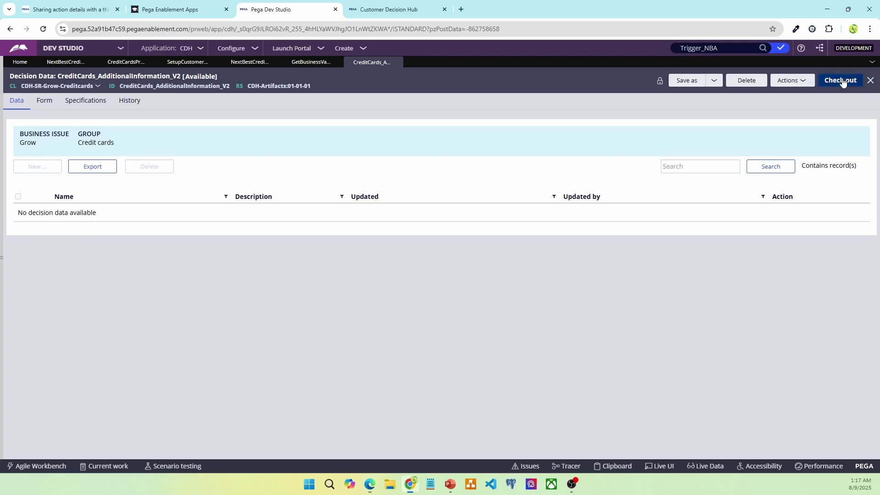
{"action": "left_click", "coordinate": [842, 81]}
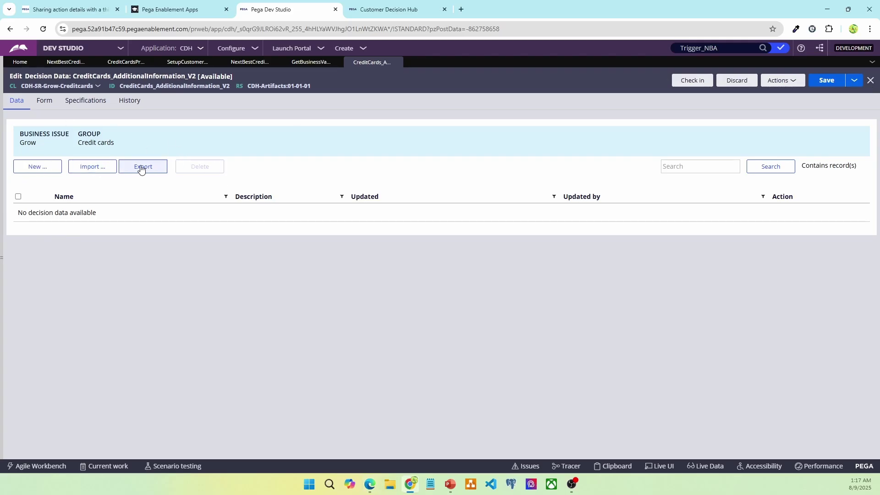
Export the decision data as a CSV file and open the downloaded file in Excel
{"action": "left_click", "coordinate": [141, 167]}
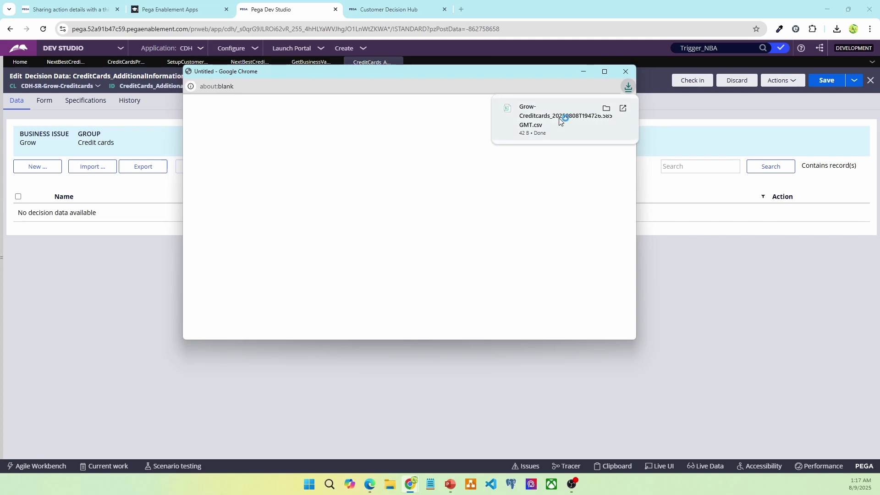
{"action": "left_click", "coordinate": [559, 122]}
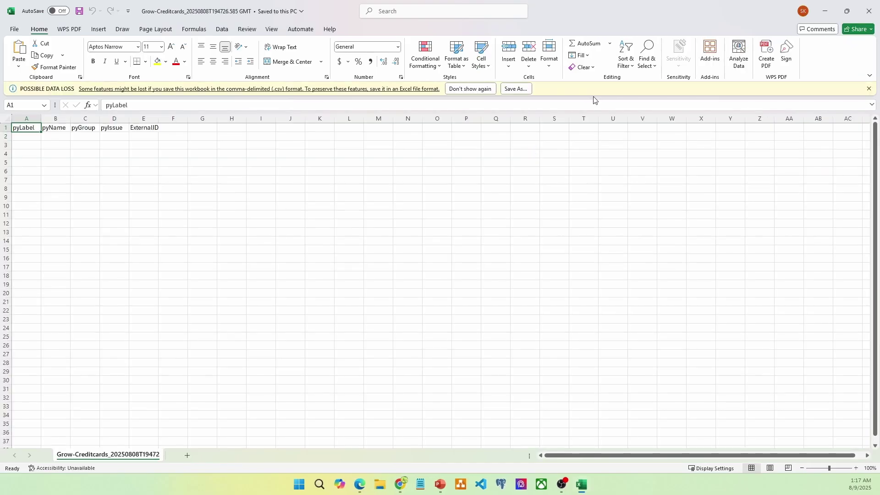
Copy the four credit card rows from the other exported workbook into the empty export, starting at cell A2
{"action": "key", "text": "alt+Tab"}
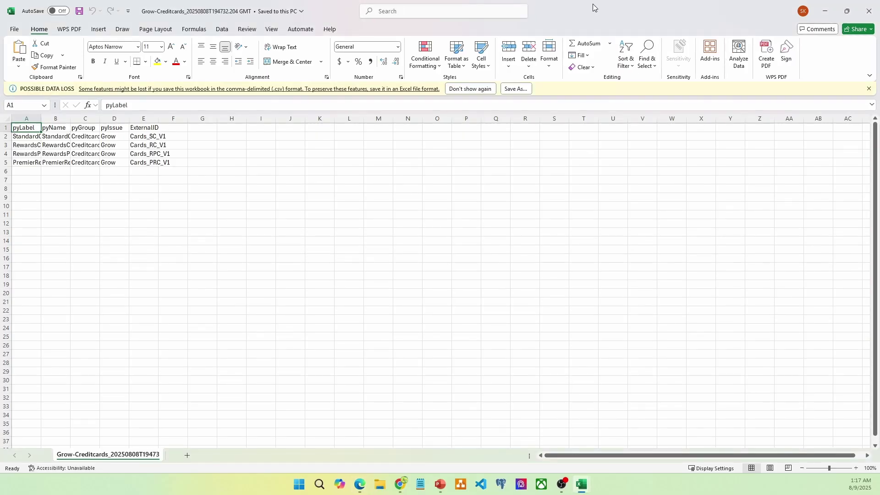
{"action": "left_click_drag", "start_coordinate": [594, 6], "coordinate": [118, 58]}
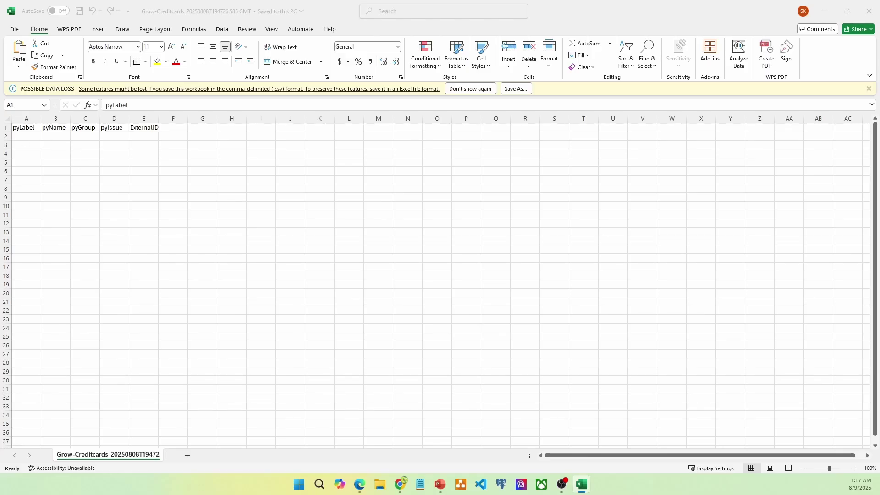
{"action": "key", "text": "ctrl+c"}
{"action": "left_click", "coordinate": [23, 137]}
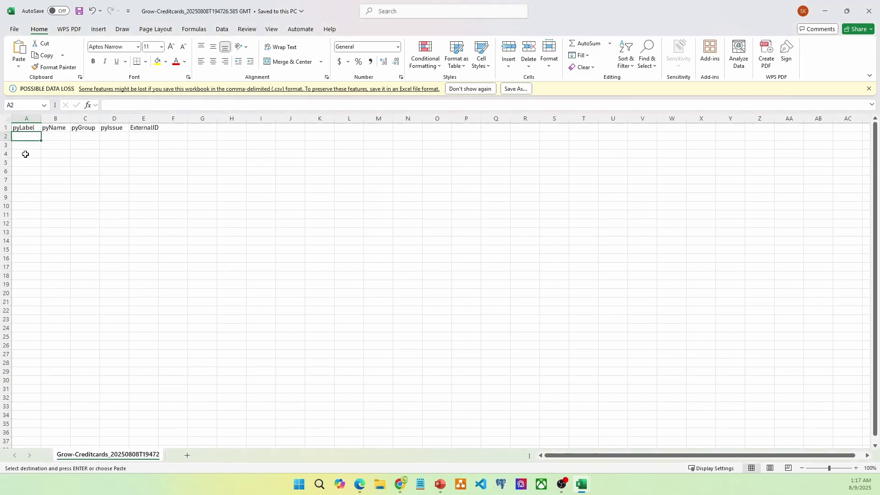
{"action": "key", "text": "ctrl+v"}
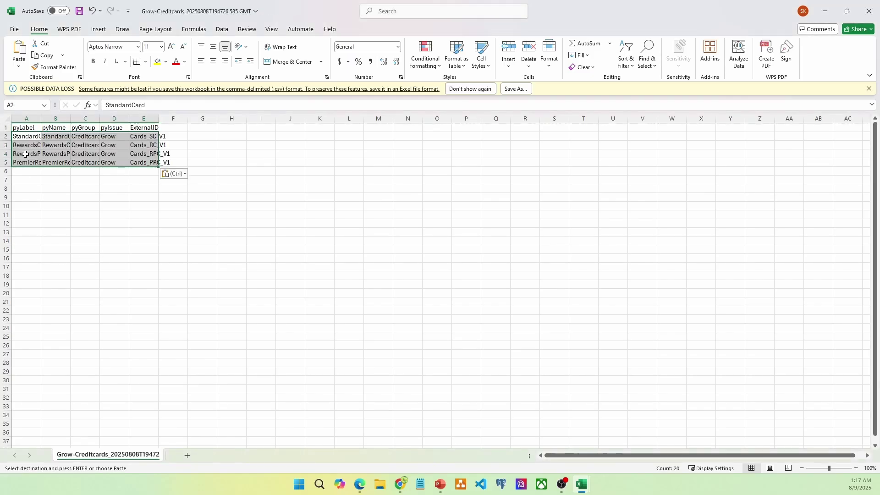
Fit all column widths to their contents and save the CSV file
{"action": "left_click", "coordinate": [6, 119]}
{"action": "double_click", "coordinate": [41, 119]}
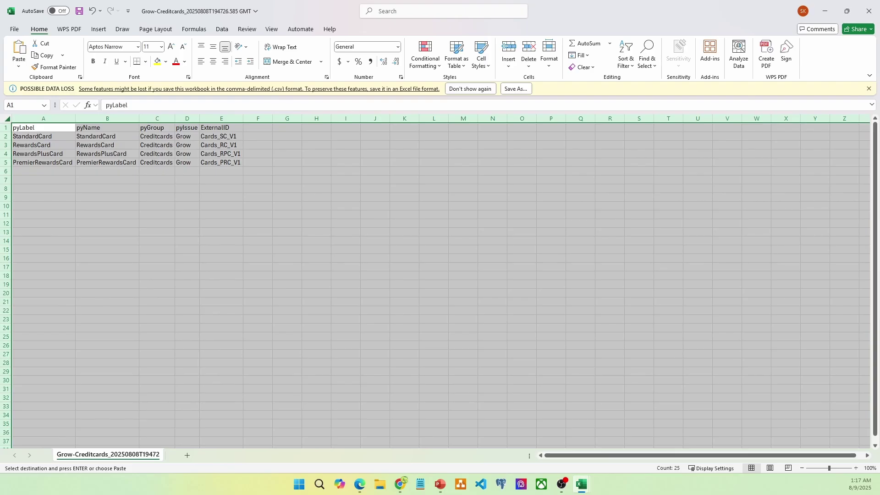
{"action": "key", "text": "ctrl+s"}
{"action": "key", "text": "ctrl+End"}
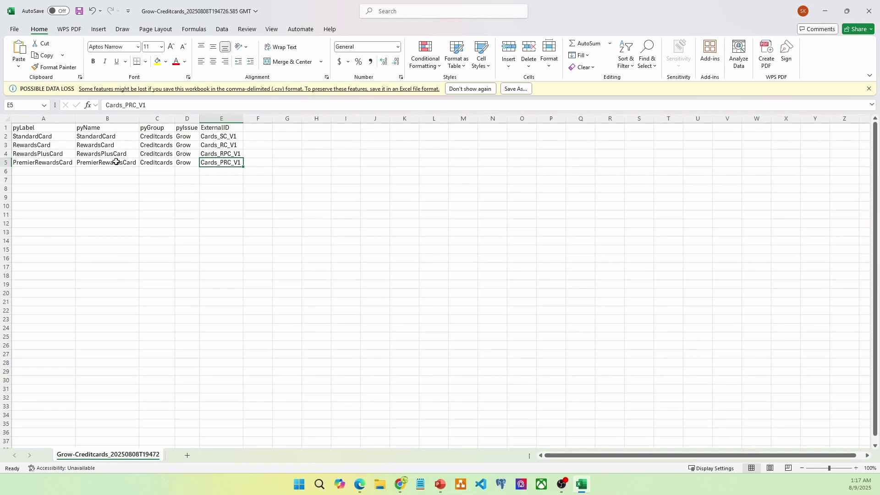
Review the group and issue columns and the ExternalID of each of the four credit card rows
{"action": "left_click_drag", "start_coordinate": [186, 137], "coordinate": [157, 163]}
{"action": "left_click", "coordinate": [153, 179]}
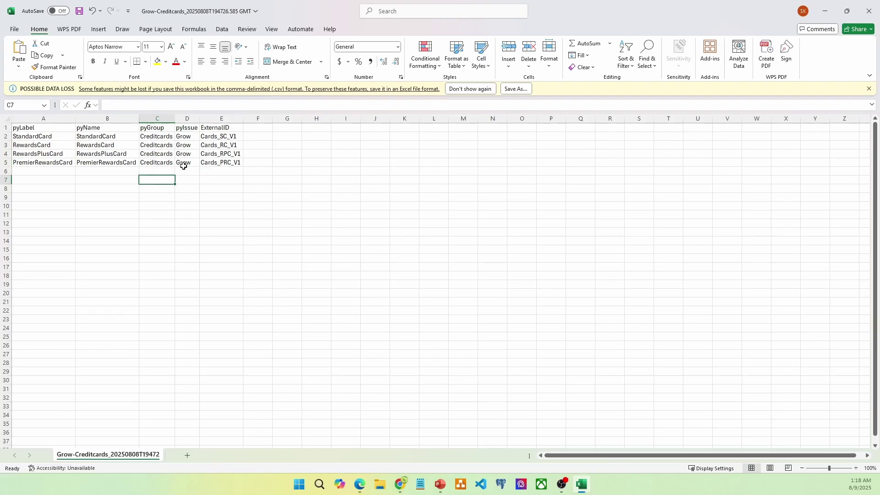
{"action": "left_click", "coordinate": [212, 137]}
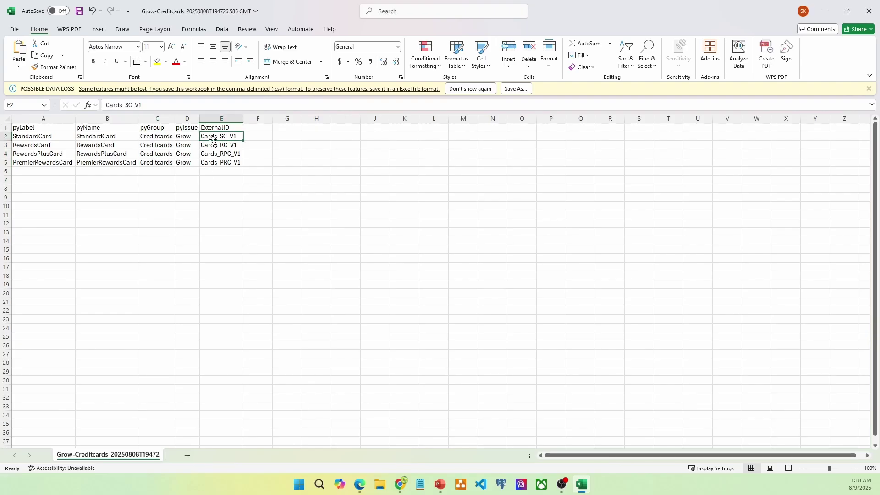
{"action": "left_click", "coordinate": [204, 146]}
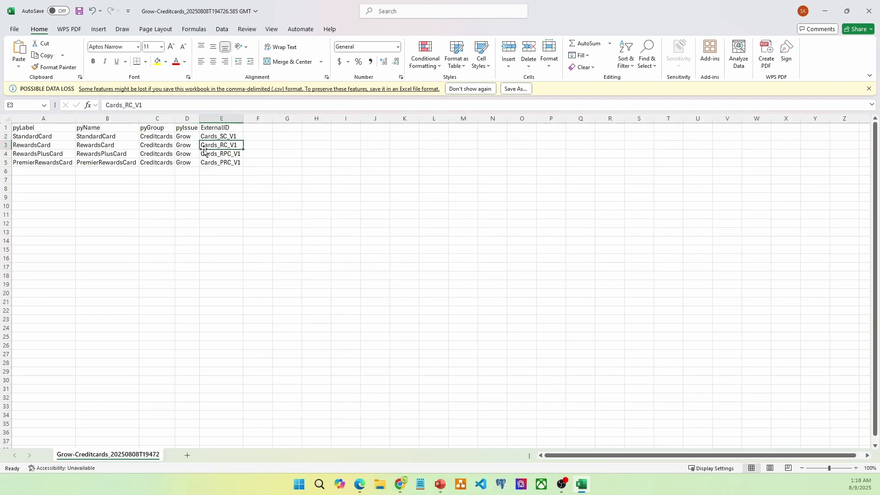
{"action": "left_click", "coordinate": [205, 154]}
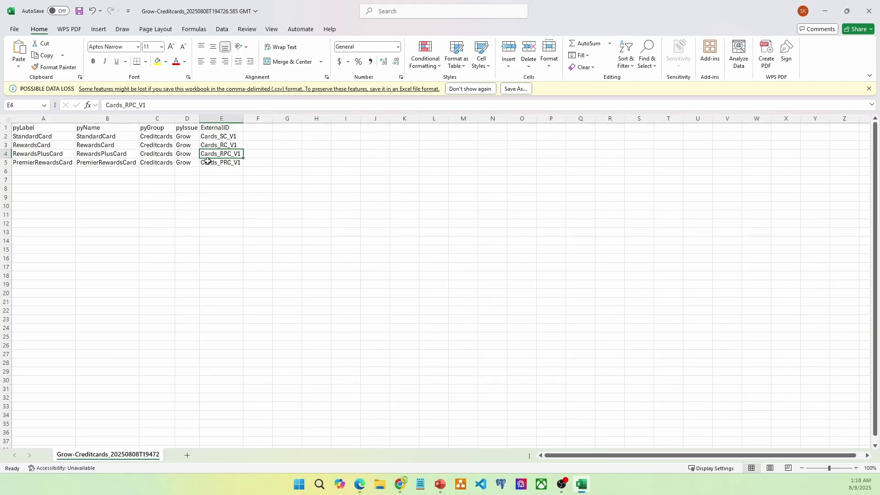
{"action": "left_click", "coordinate": [208, 161]}
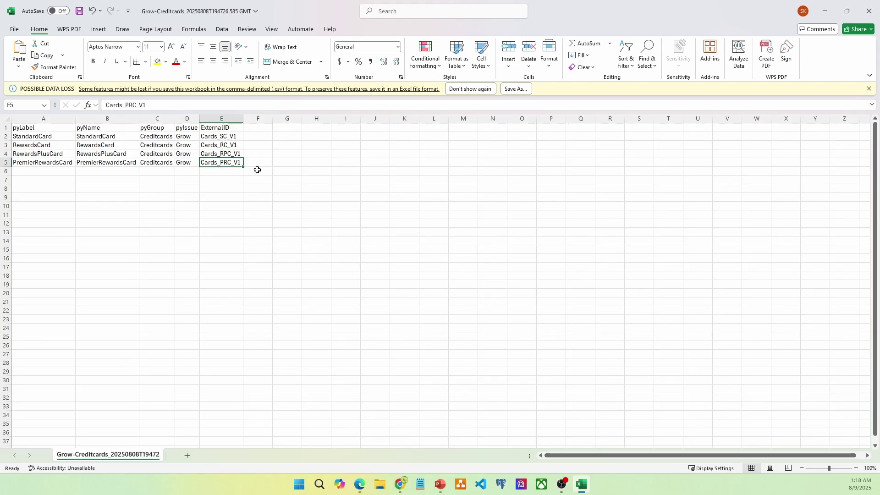
Save the edited CSV file and close the workbook, returning to the decision data record in Pega Dev Studio
{"action": "left_click", "coordinate": [80, 10]}
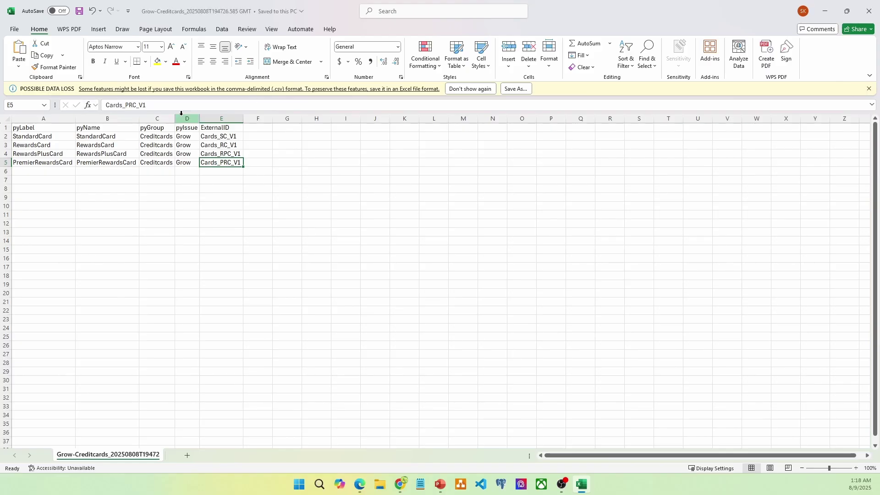
{"action": "left_click", "coordinate": [868, 12]}
{"action": "left_click", "coordinate": [630, 70]}
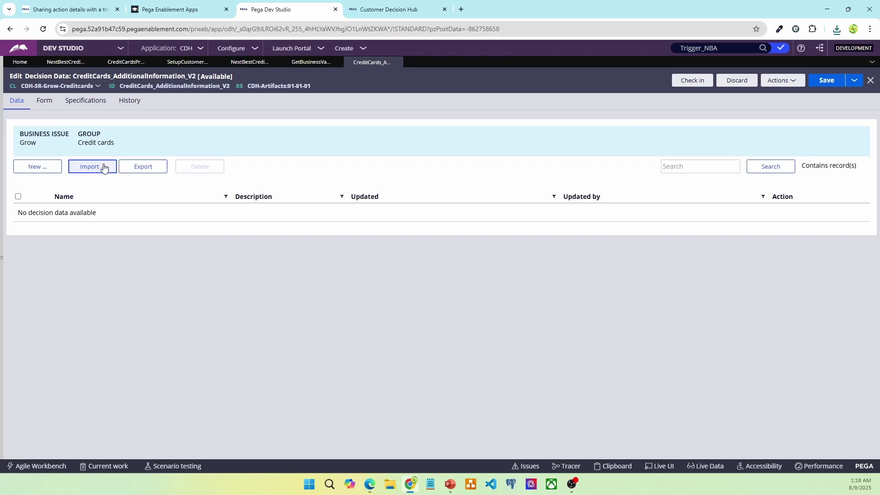
Import the edited Grow-Creditcards CSV file into the decision data and check in the record with the comment UPDATED
{"action": "left_click", "coordinate": [104, 167]}
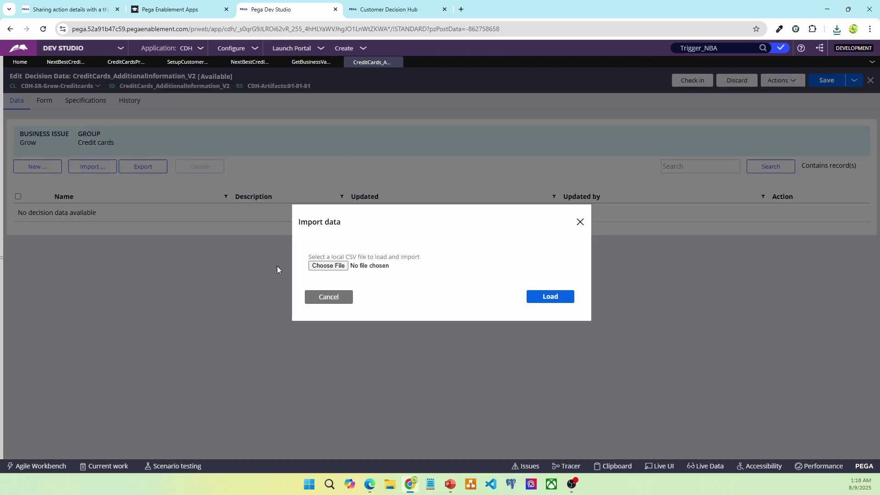
{"action": "left_click", "coordinate": [328, 266]}
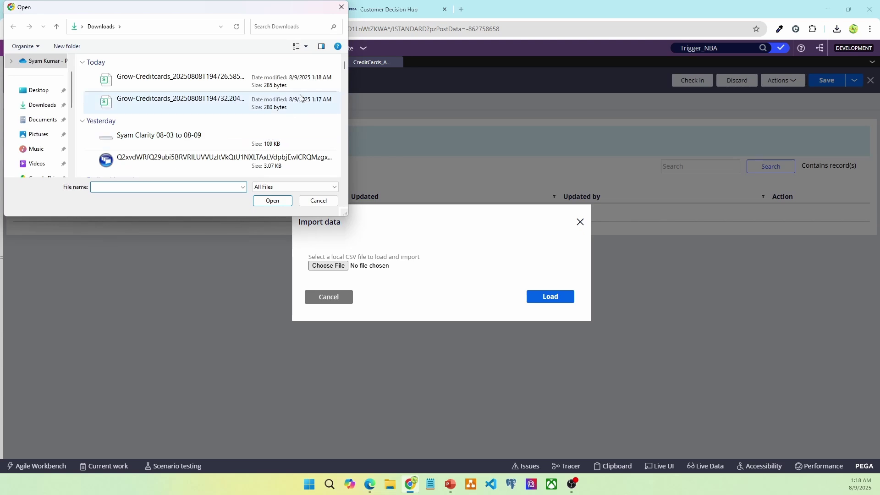
{"action": "left_click", "coordinate": [274, 202]}
{"action": "left_click", "coordinate": [552, 298]}
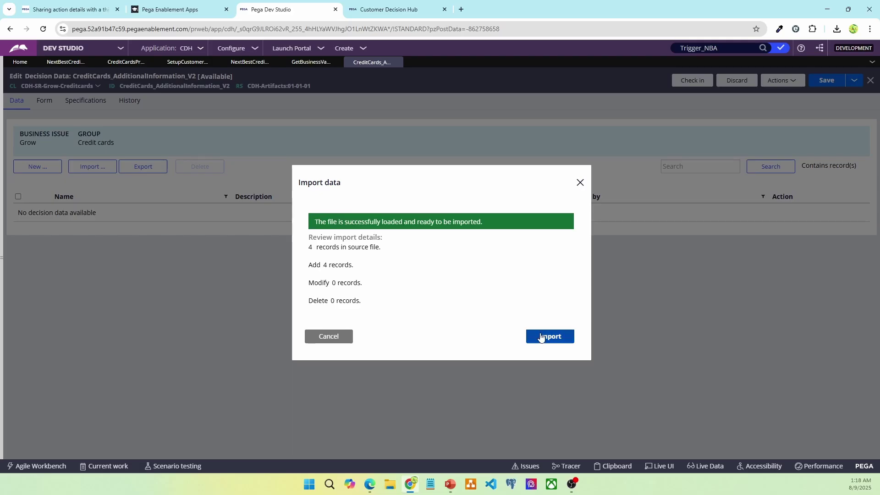
{"action": "left_click", "coordinate": [542, 337]}
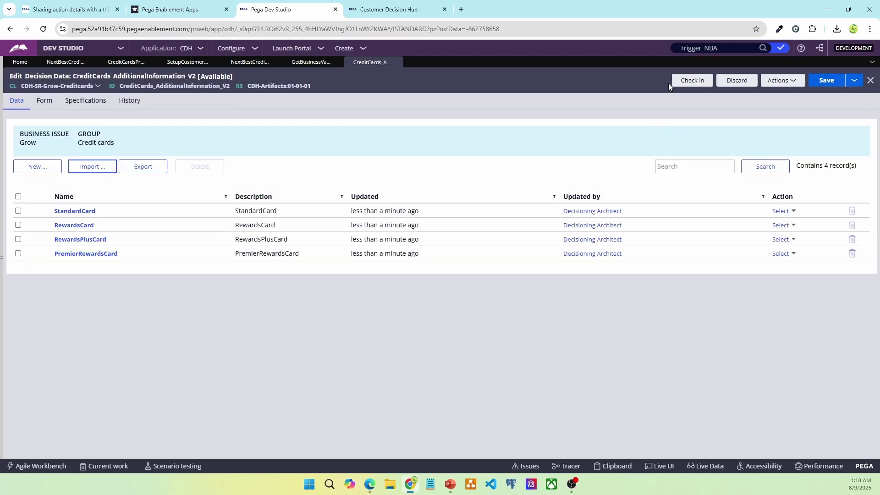
{"action": "left_click", "coordinate": [695, 83]}
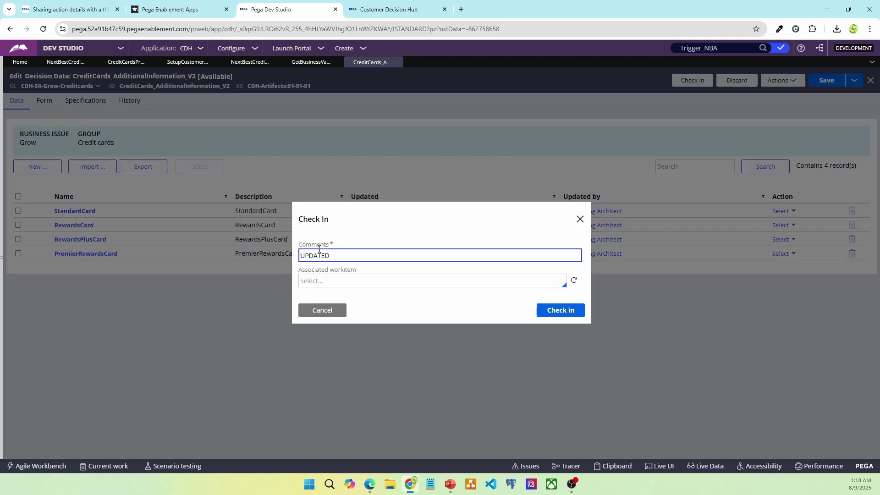
{"action": "key", "text": "Return"}
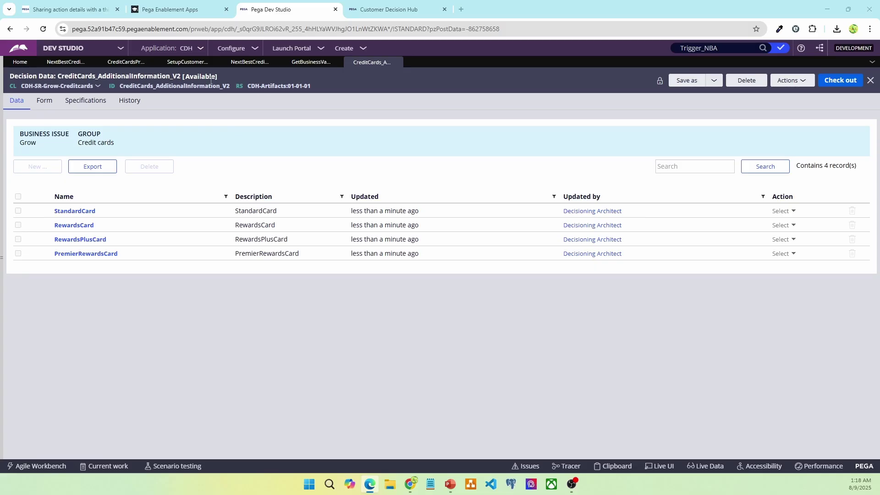
Return to the NextBestCreditCard_V3 strategy and add a Decision Data enrichment component below Set Business Value inside the customer loop
{"action": "left_click", "coordinate": [243, 63]}
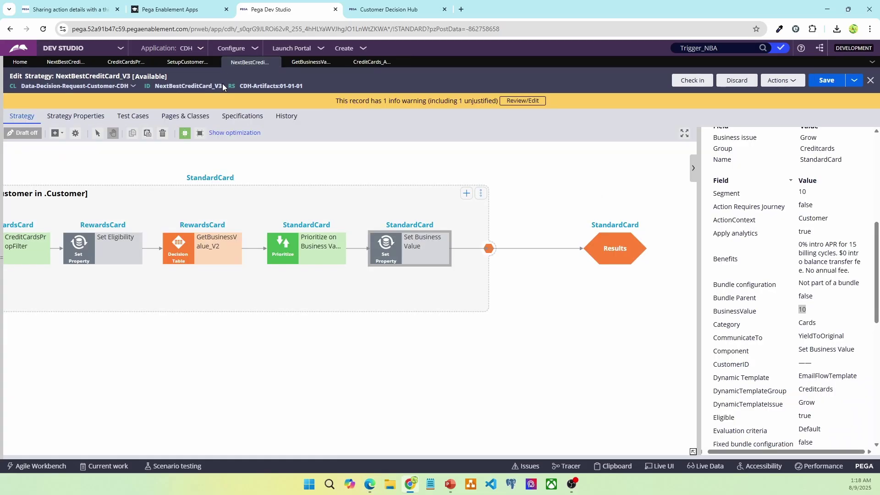
{"action": "left_click_drag", "start_coordinate": [442, 169], "coordinate": [400, 157]}
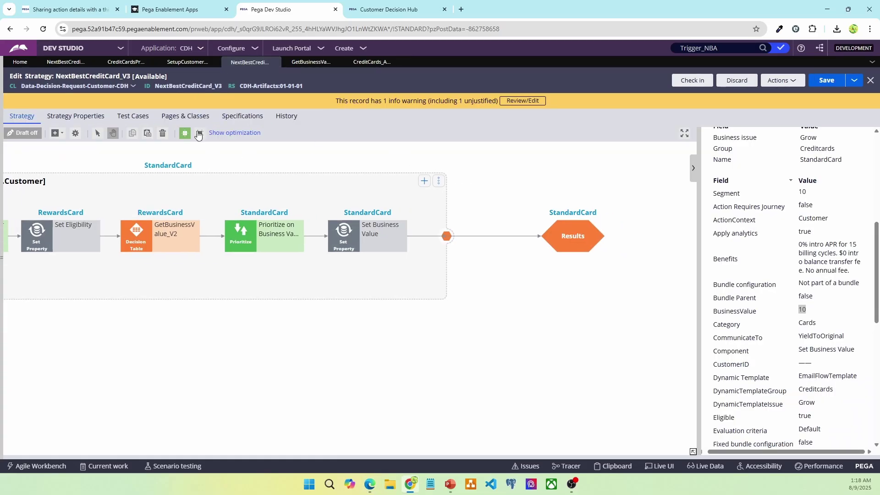
{"action": "left_click", "coordinate": [198, 134]}
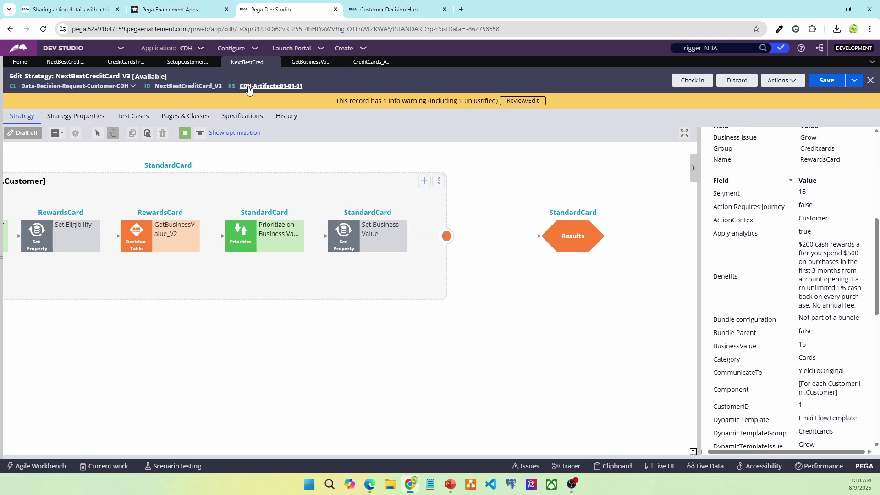
{"action": "right_click", "coordinate": [332, 273]}
{"action": "mouse_move", "coordinate": [368, 339]}
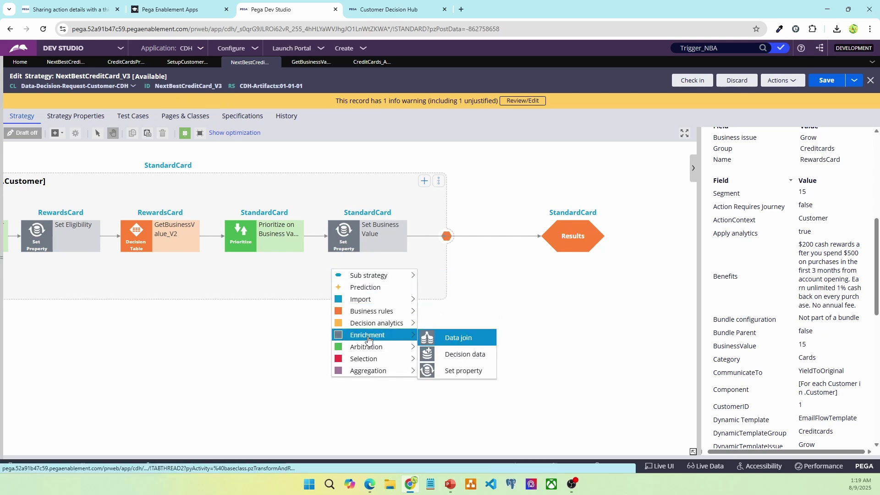
{"action": "left_click", "coordinate": [464, 354]}
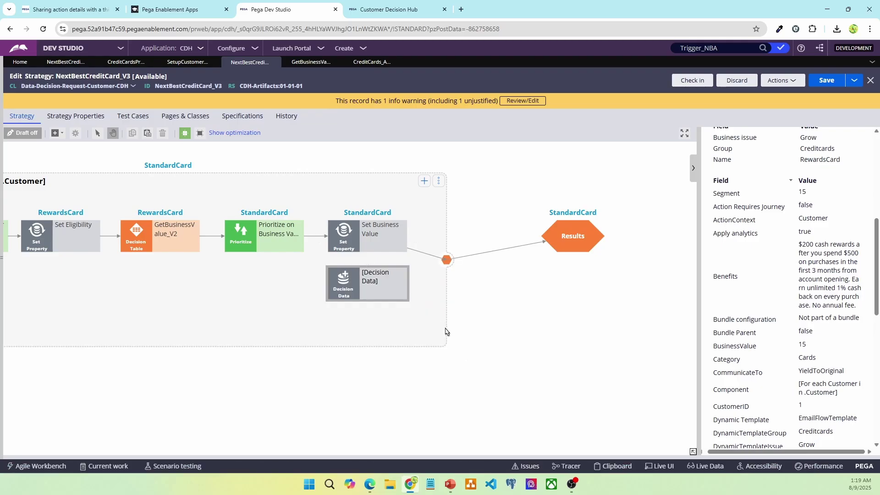
Configure the new Decision Data component to be defined on Strategy Result and import CreditCards_AdditionalInformation_V2
{"action": "double_click", "coordinate": [368, 281]}
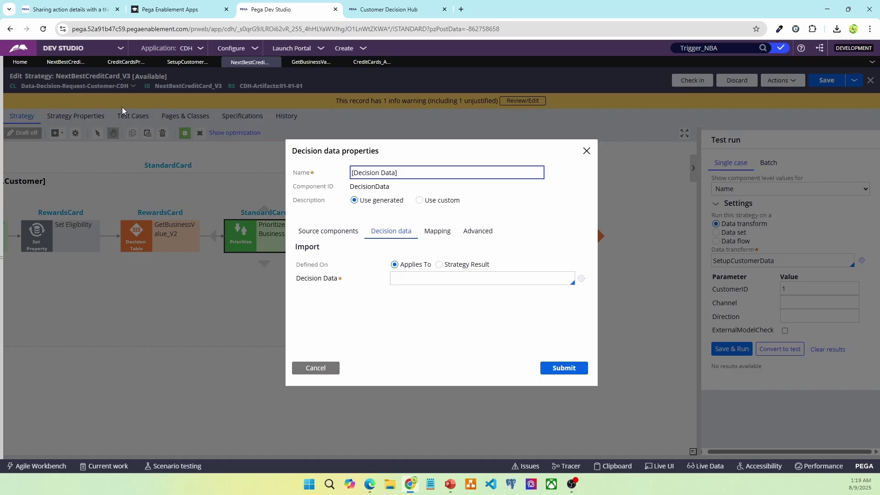
{"action": "left_click", "coordinate": [438, 265]}
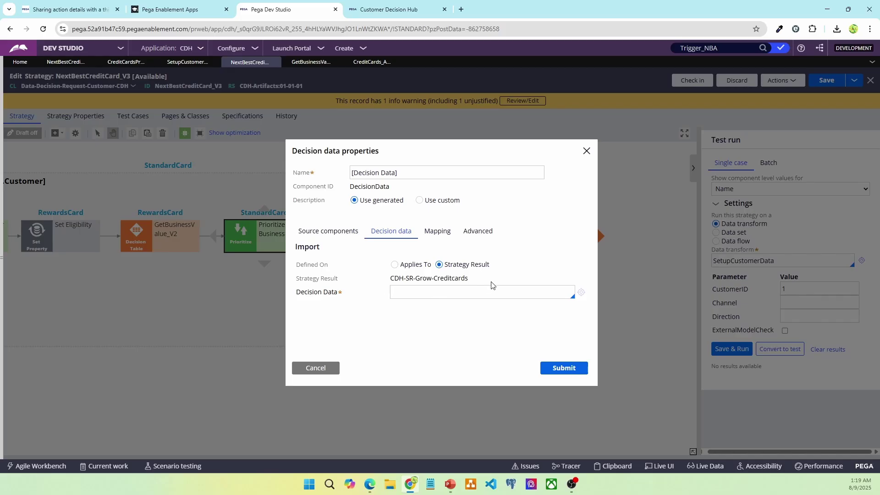
{"action": "key", "text": "Down"}
{"action": "key", "text": "Down"}
{"action": "key", "text": "Down"}
{"action": "key", "text": "Down"}
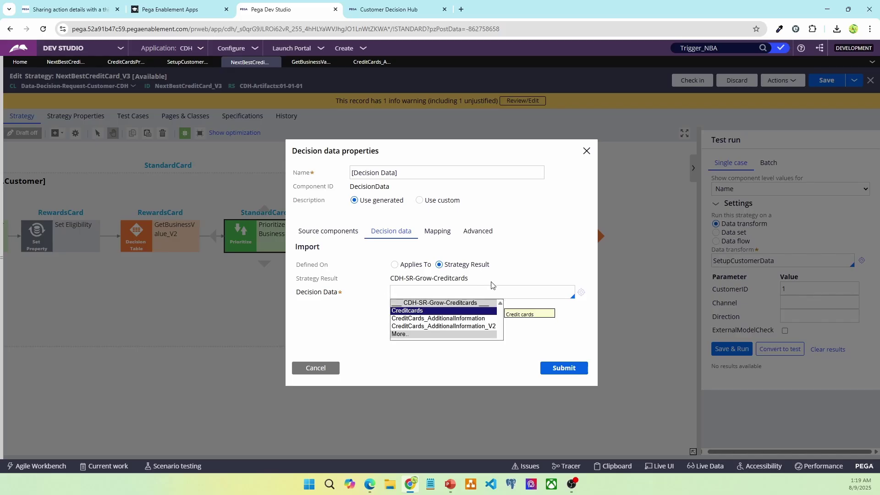
{"action": "key", "text": "Return"}
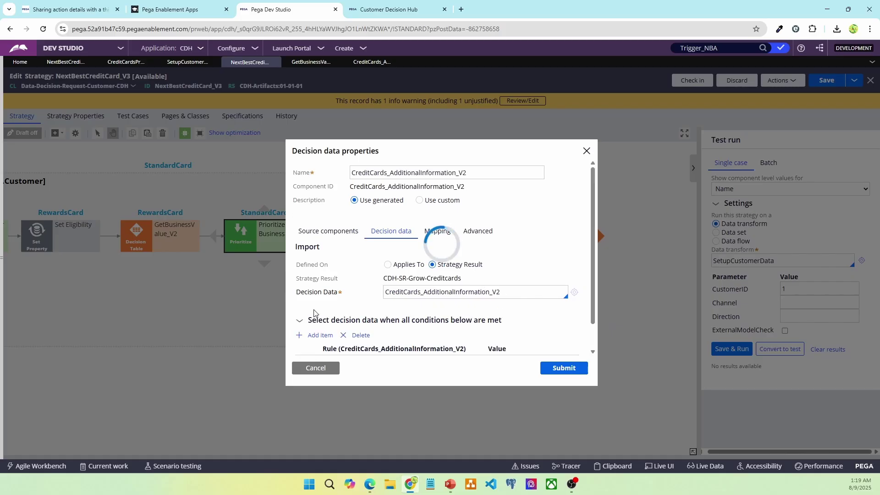
{"action": "scroll", "coordinate": [314, 321], "scroll_direction": "down", "scroll_amount": 1}
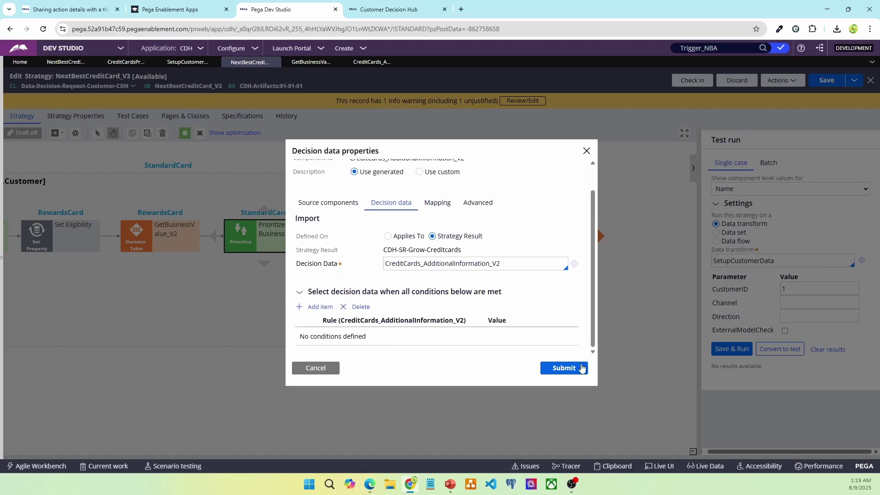
{"action": "left_click", "coordinate": [563, 367]}
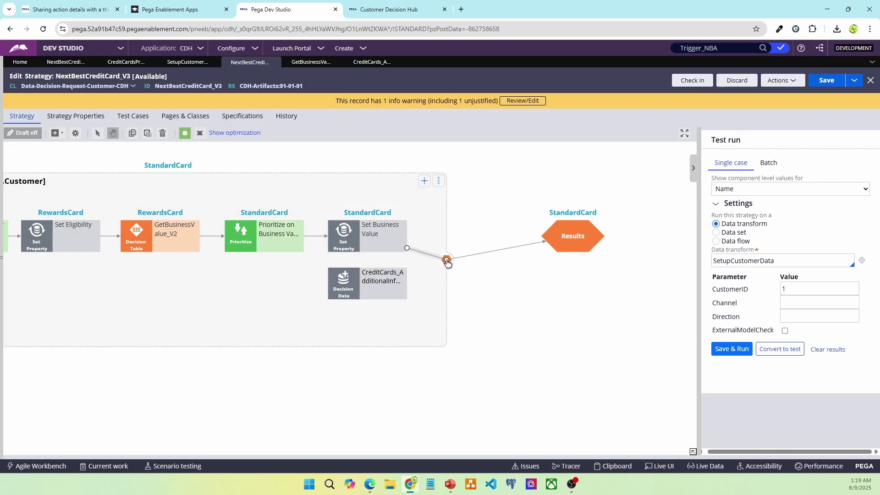
Insert the CreditCards_AdditionalInformation_V2 component into the flow between Set Business Value and the customer loop's output
{"action": "left_click_drag", "start_coordinate": [447, 260], "coordinate": [448, 237]}
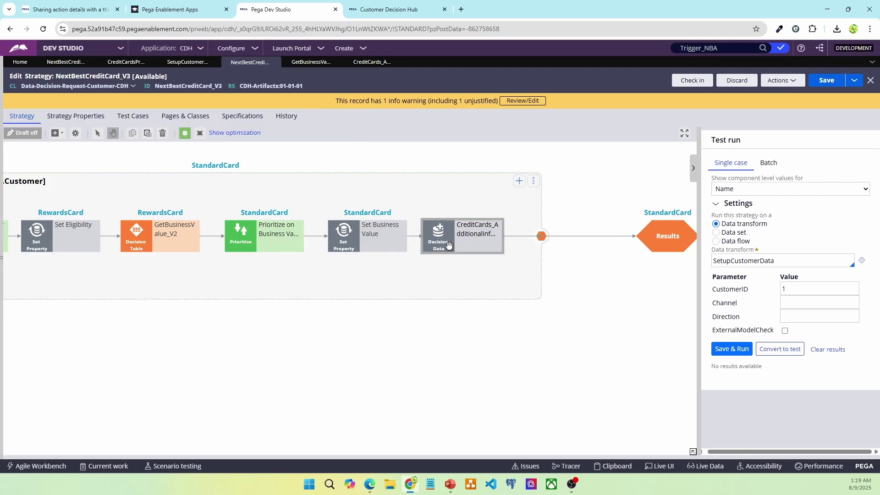
{"action": "double_click", "coordinate": [462, 241]}
{"action": "left_click", "coordinate": [316, 366]}
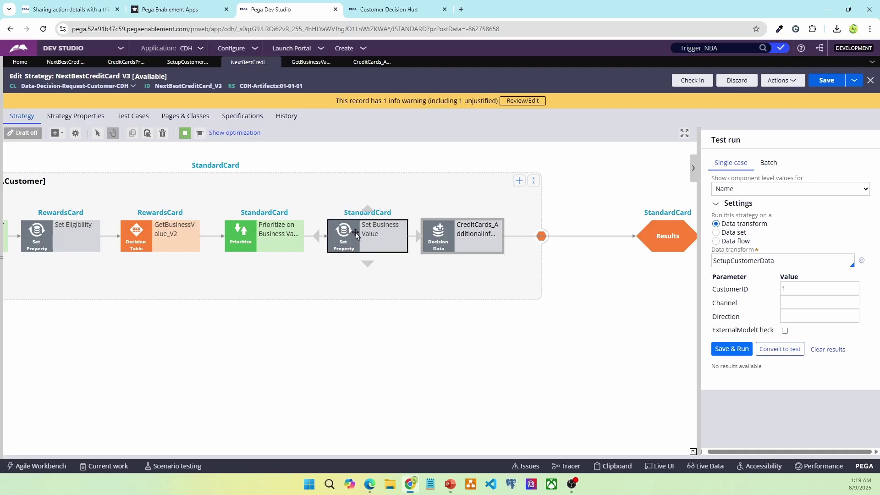
Add a condition to the CreditCards_AdditionalInformation_V2 component that .pyIssue is equal to the rule's pyIssue
{"action": "double_click", "coordinate": [450, 242]}
{"action": "left_click", "coordinate": [337, 325]}
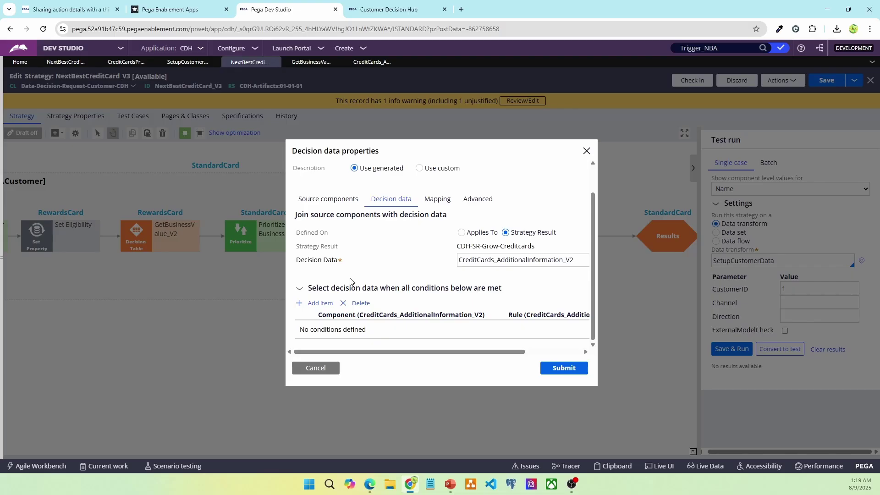
{"action": "left_click", "coordinate": [321, 304]}
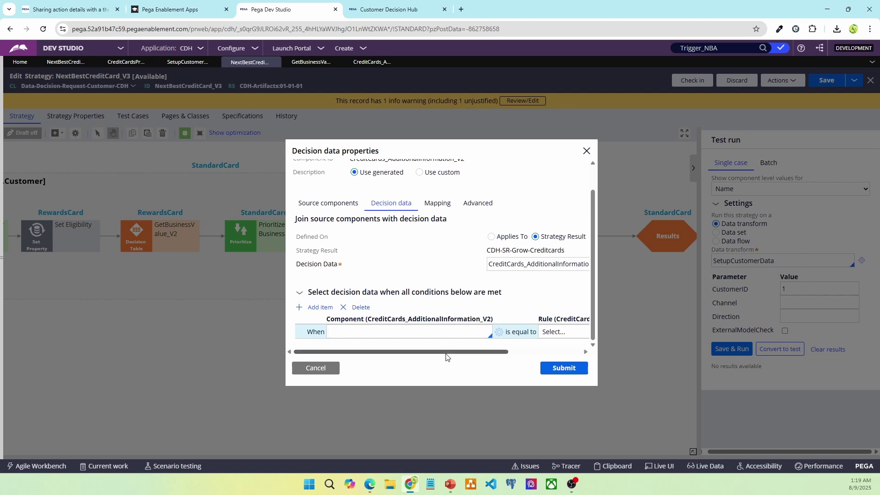
{"action": "scroll", "coordinate": [448, 353], "scroll_direction": "right", "scroll_amount": 3}
{"action": "scroll", "coordinate": [387, 334], "scroll_direction": "left", "scroll_amount": 3}
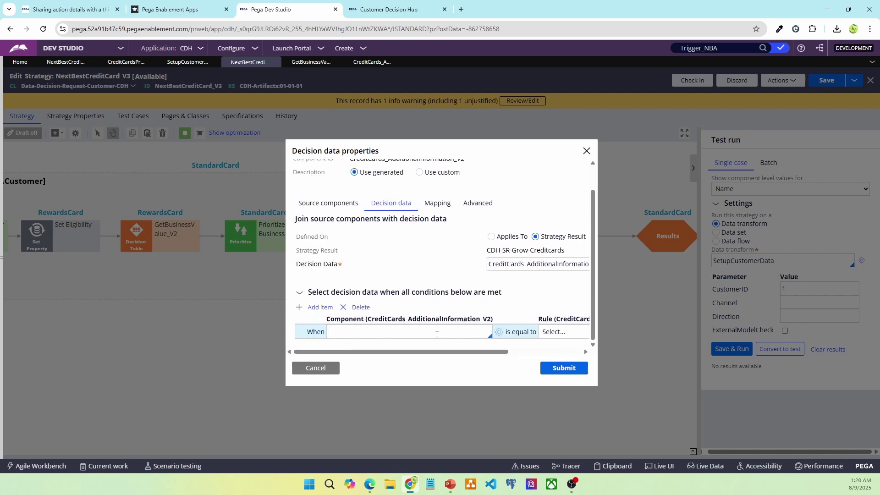
{"action": "type", "text": ".pyIssue"}
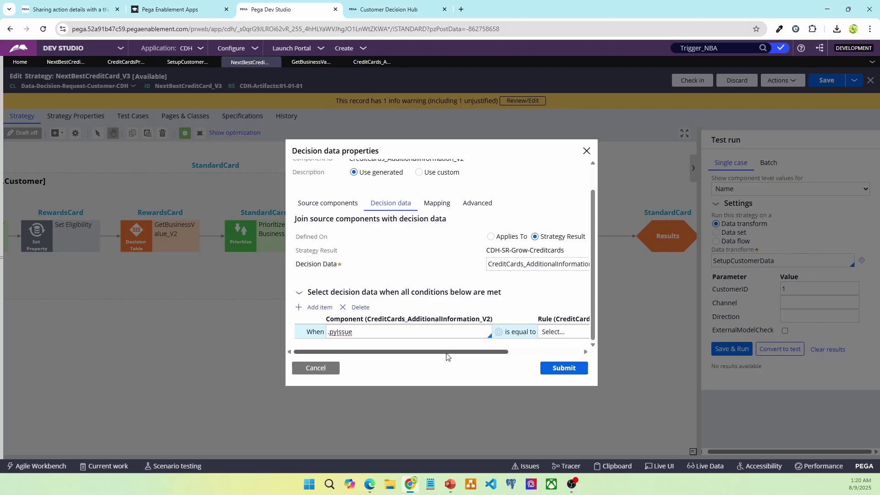
{"action": "left_click_drag", "start_coordinate": [442, 352], "coordinate": [525, 340]}
{"action": "left_click", "coordinate": [492, 334]}
{"action": "left_click", "coordinate": [492, 333]}
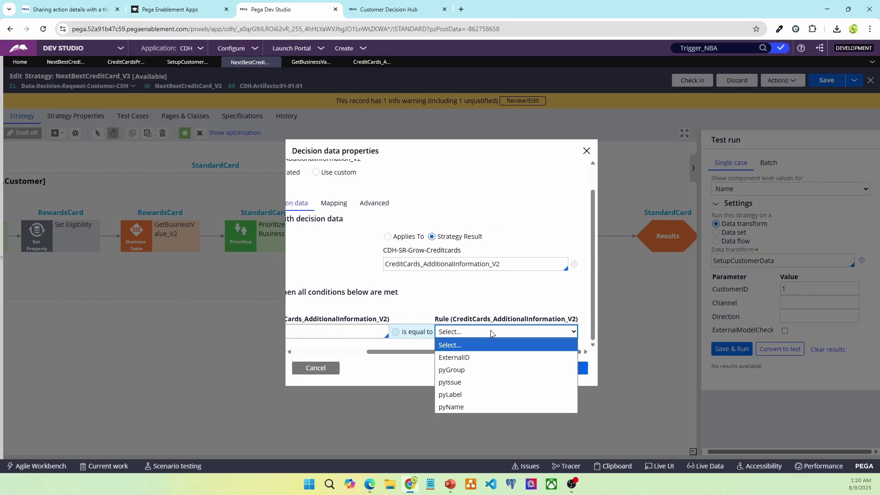
{"action": "left_click", "coordinate": [482, 382]}
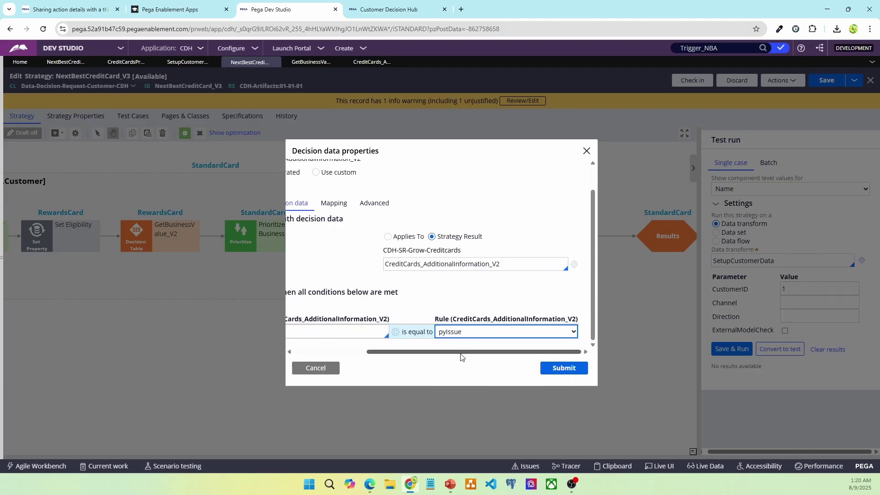
Add a second condition to the CreditCards_AdditionalInformation_V2 component that .pyGroup is equal to the rule's pyGroup
{"action": "left_click_drag", "start_coordinate": [479, 352], "coordinate": [290, 336]}
{"action": "left_click", "coordinate": [321, 307]}
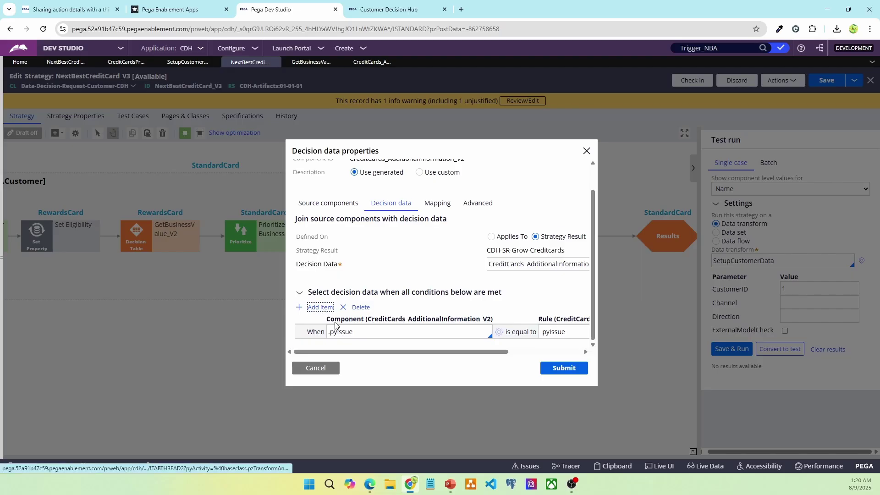
{"action": "type", "text": ".pyGroup"}
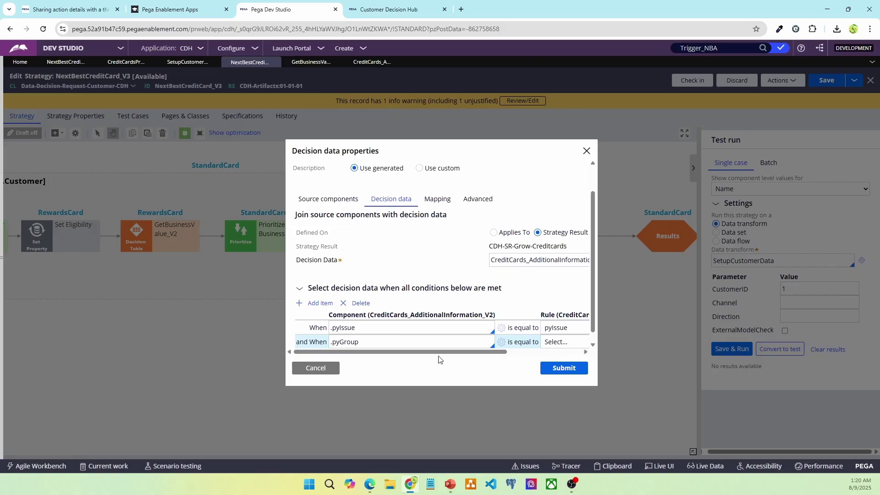
{"action": "left_click_drag", "start_coordinate": [440, 352], "coordinate": [513, 352]}
{"action": "left_click", "coordinate": [511, 342]}
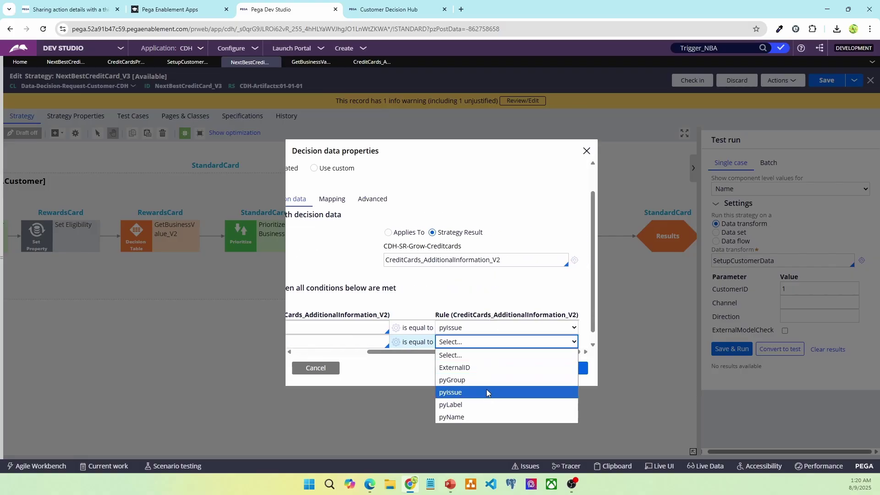
{"action": "left_click", "coordinate": [476, 380]}
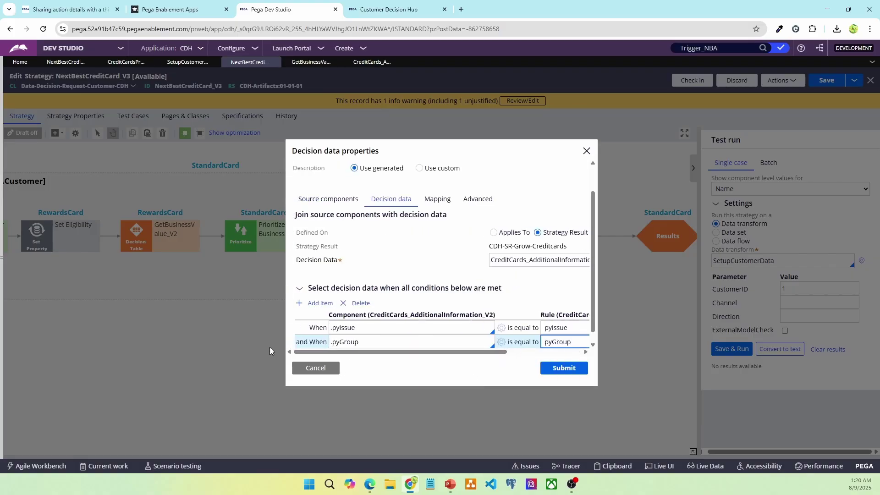
Add a third condition to the decision data component that .pyName is equal to the rule's pyName
{"action": "left_click", "coordinate": [315, 293]}
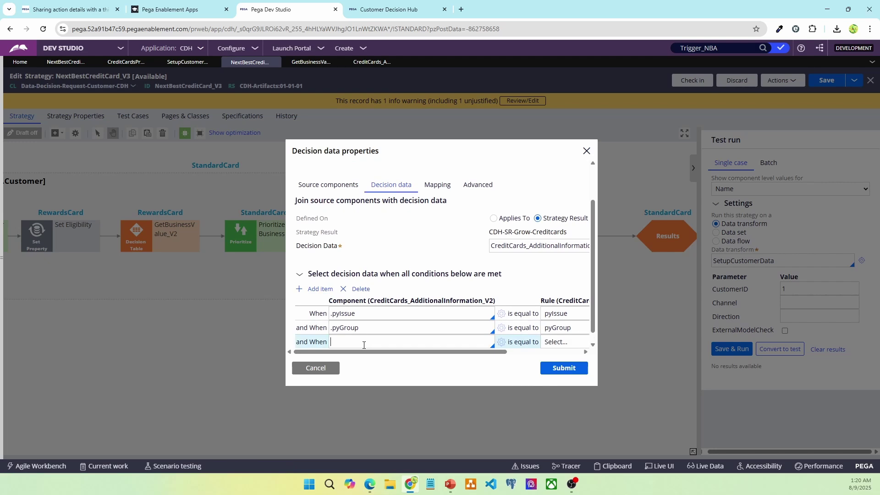
{"action": "type", "text": ".pyName"}
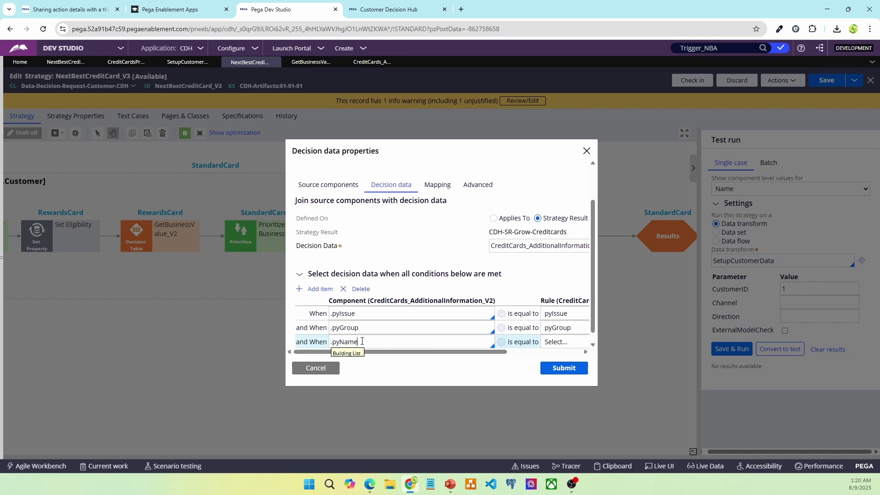
{"action": "key", "text": "Return"}
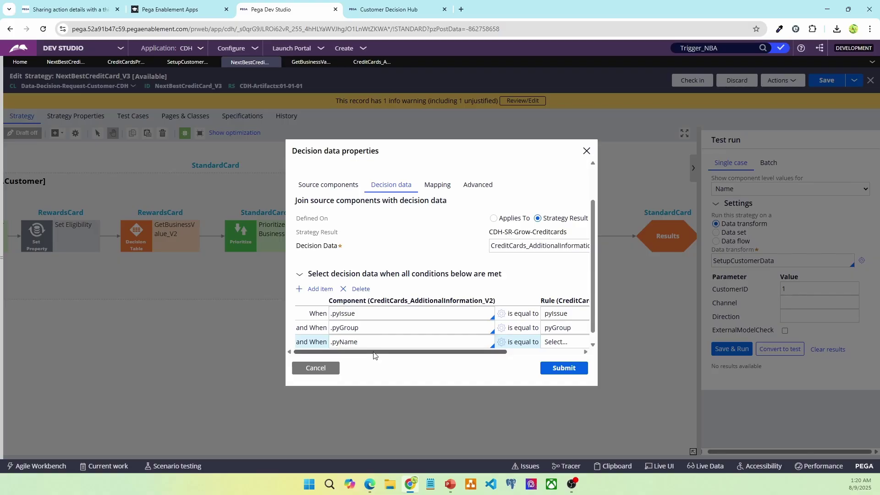
{"action": "left_click_drag", "start_coordinate": [373, 352], "coordinate": [447, 353]}
{"action": "left_click", "coordinate": [542, 343]}
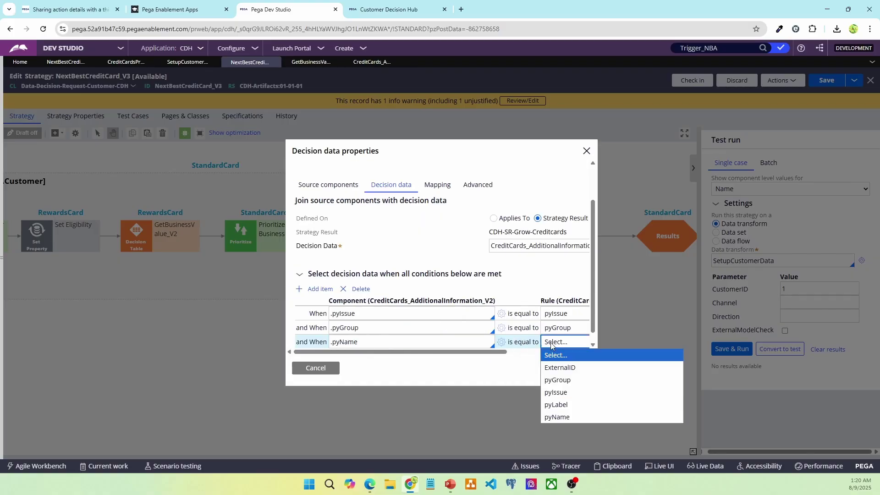
{"action": "left_click", "coordinate": [564, 416]}
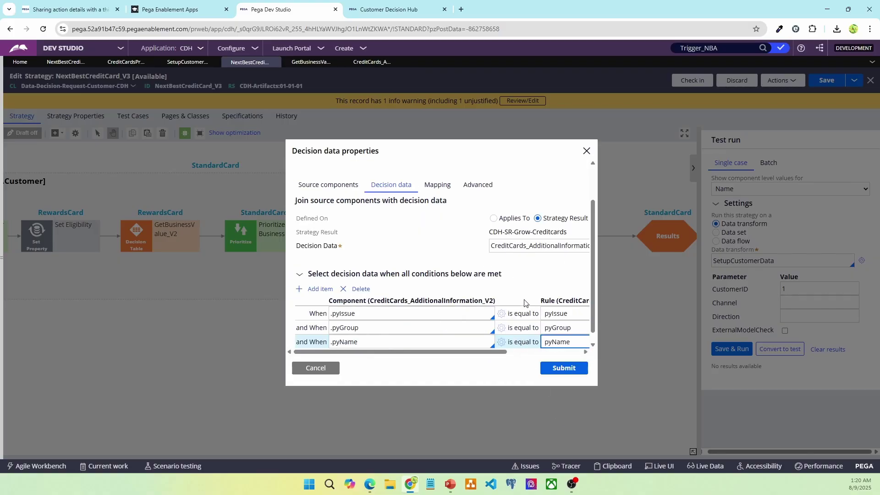
{"action": "left_click", "coordinate": [386, 372]}
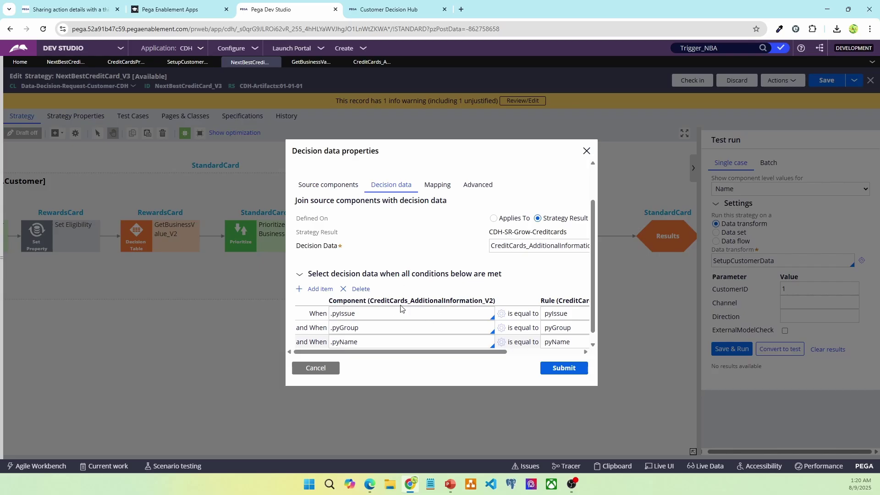
Review the automatically mapped properties, including ExternalID, and submit the CreditCards_AdditionalInformation_V2 component's properties
{"action": "scroll", "coordinate": [402, 302], "scroll_direction": "up", "scroll_amount": 1}
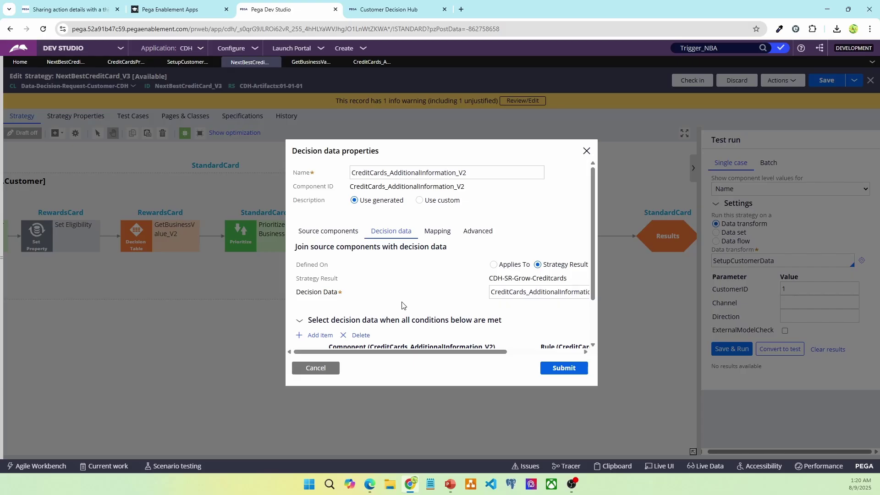
{"action": "left_click", "coordinate": [437, 231]}
{"action": "left_click", "coordinate": [374, 274]}
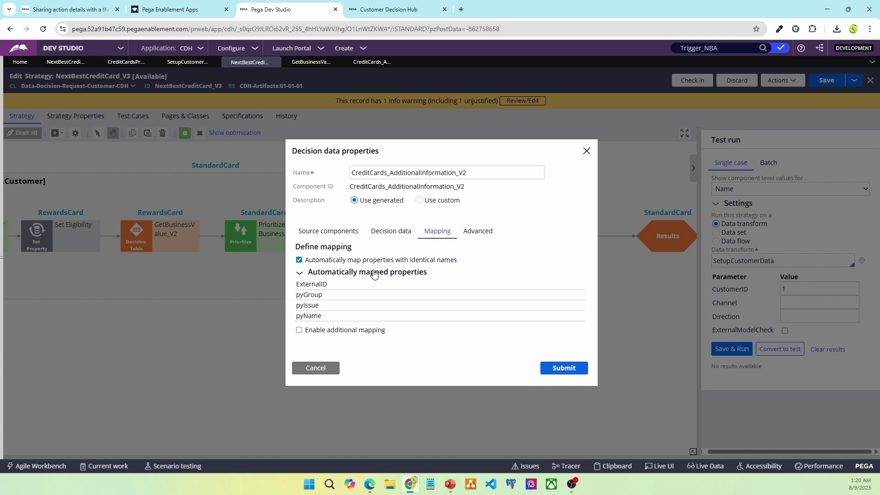
{"action": "double_click", "coordinate": [310, 285]}
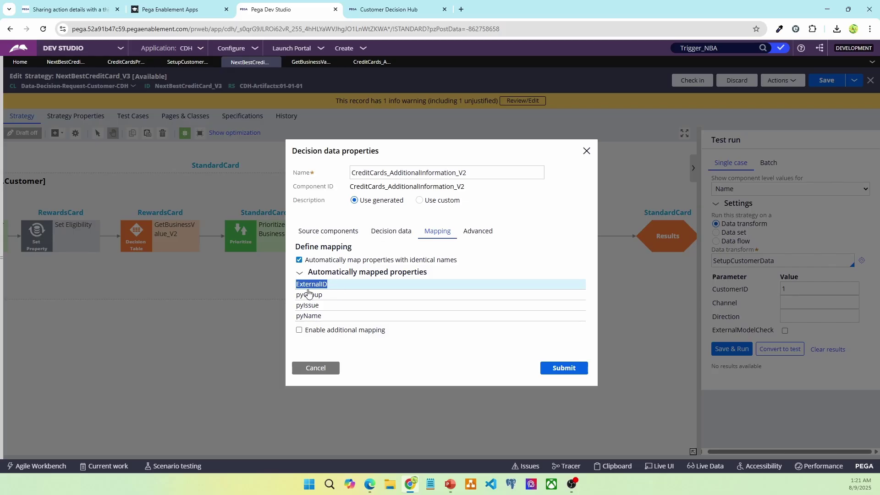
{"action": "left_click", "coordinate": [390, 232]}
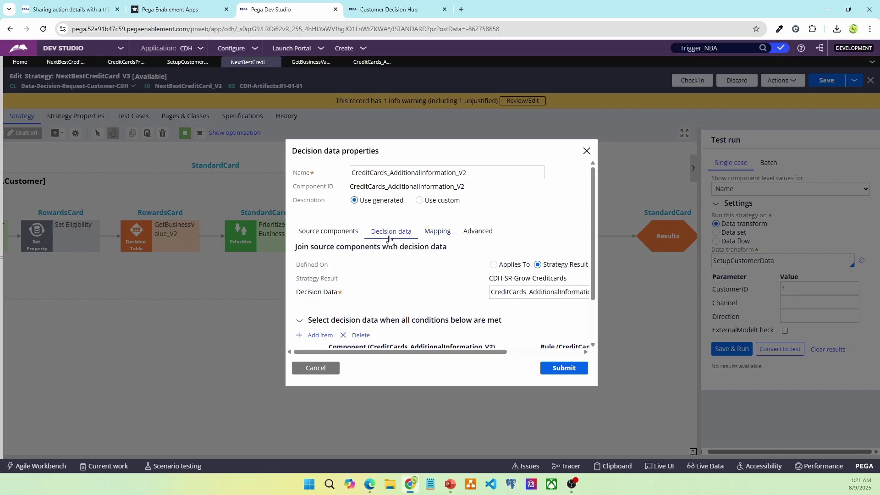
{"action": "left_click", "coordinate": [561, 368]}
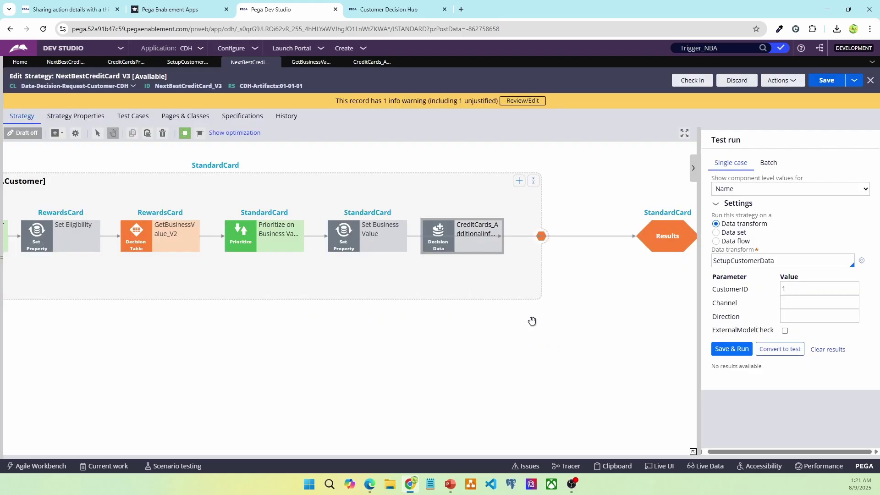
Delete the connector between Set Business Value and CreditCards_AdditionalInformation_V2, realign the component, and reconnect the two components
{"action": "left_click_drag", "start_coordinate": [467, 227], "coordinate": [467, 273]}
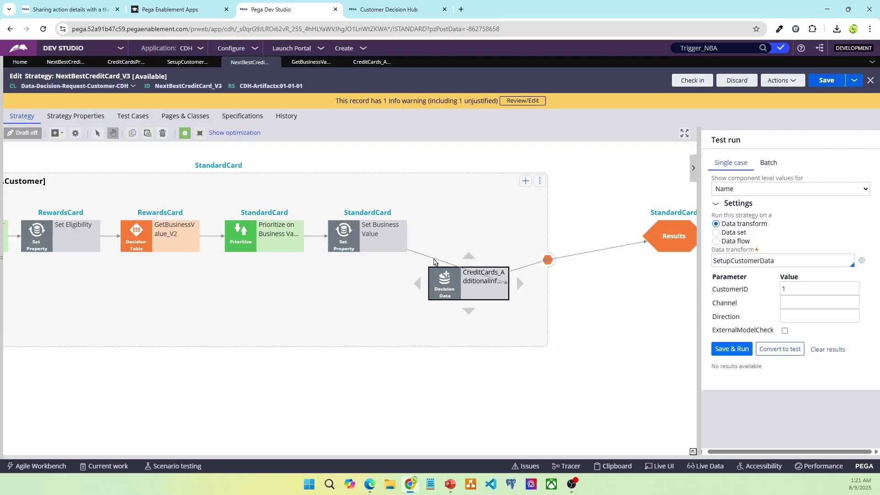
{"action": "left_click", "coordinate": [431, 261]}
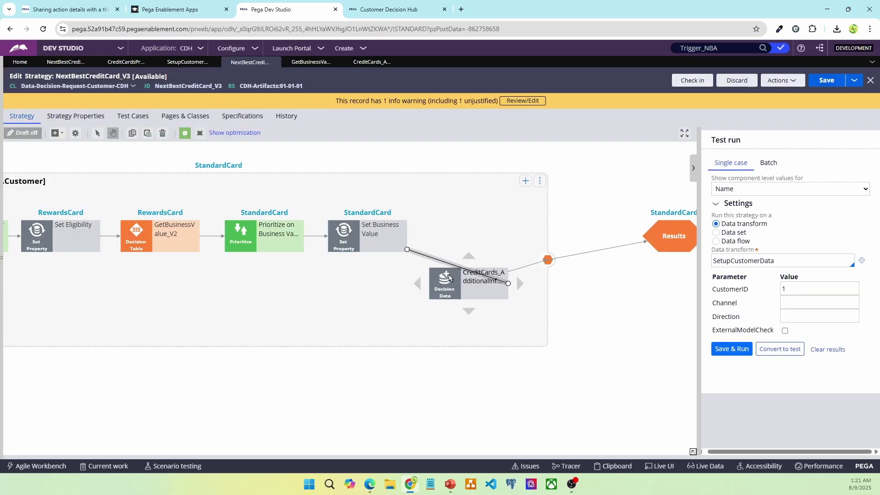
{"action": "key", "text": "Delete"}
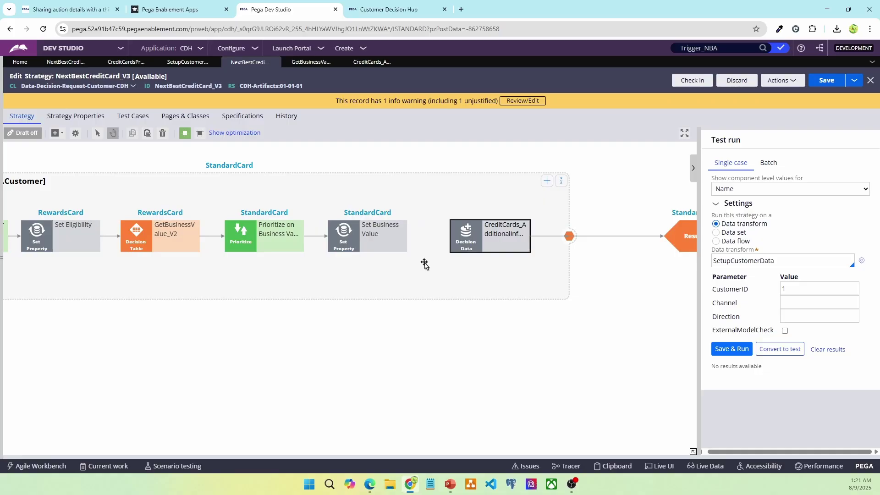
{"action": "left_click", "coordinate": [386, 242]}
{"action": "left_click", "coordinate": [458, 249]}
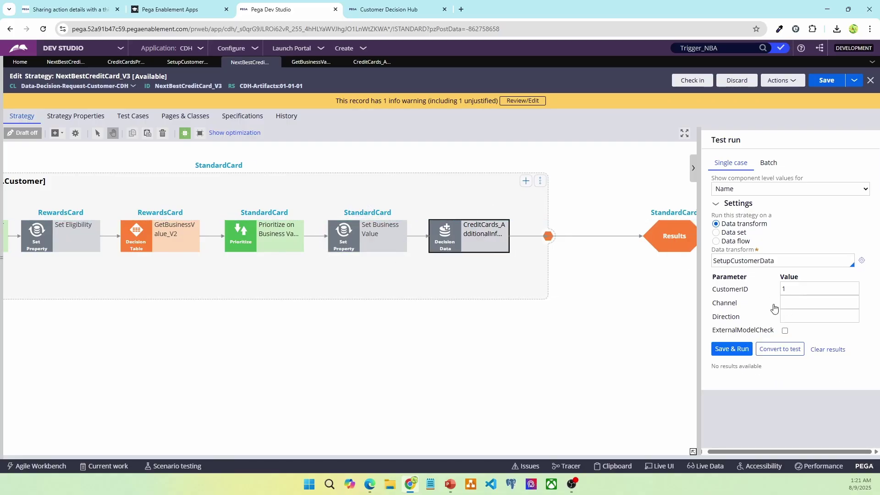
Save and test-run the strategy with the SetupCustomerData transform, and check ExternalID in the RewardsCard result of CreditCards_AdditionalInformation_V2
{"action": "left_click", "coordinate": [738, 347]}
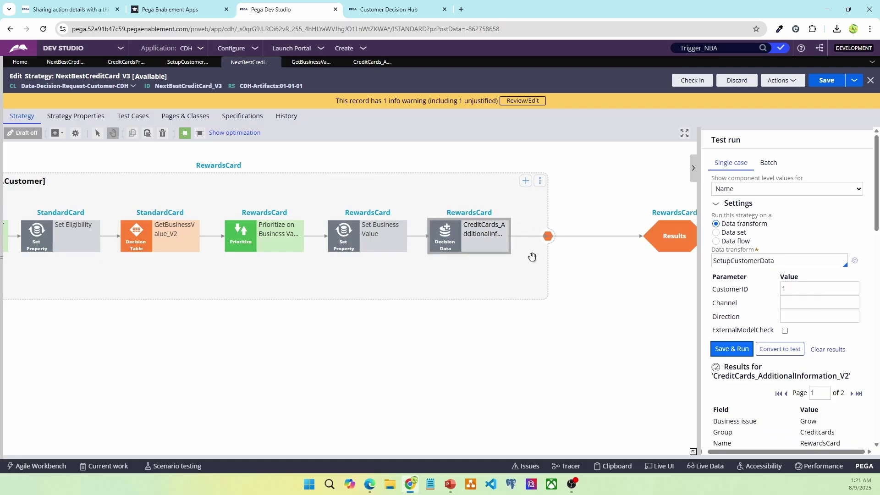
{"action": "scroll", "coordinate": [770, 379], "scroll_direction": "down", "scroll_amount": 3}
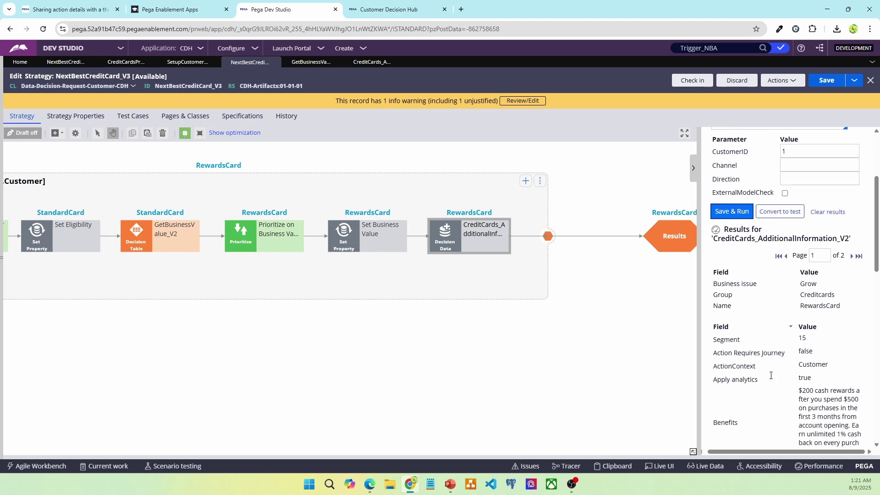
{"action": "scroll", "coordinate": [770, 379], "scroll_direction": "down", "scroll_amount": 4}
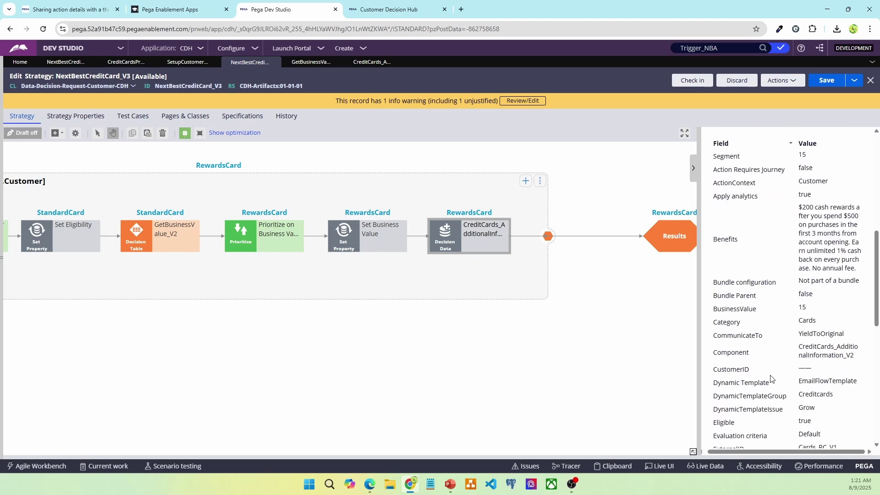
{"action": "scroll", "coordinate": [771, 377], "scroll_direction": "up", "scroll_amount": 2}
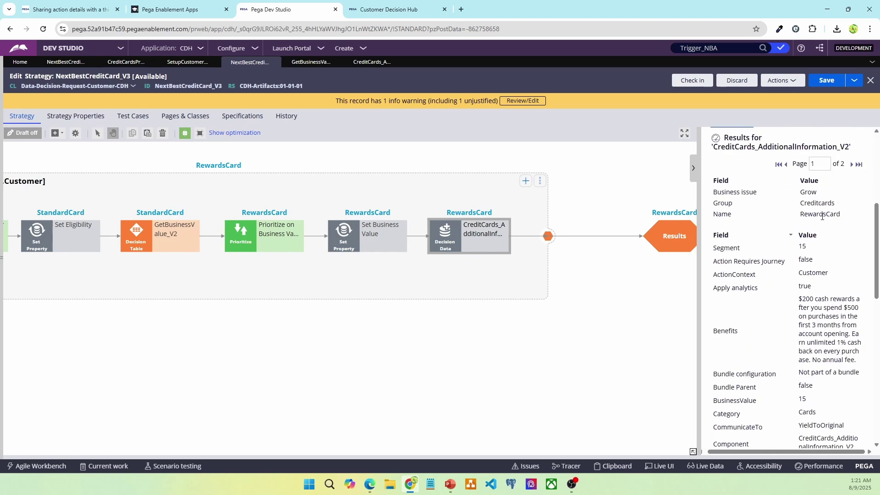
{"action": "scroll", "coordinate": [822, 216], "scroll_direction": "down", "scroll_amount": 4}
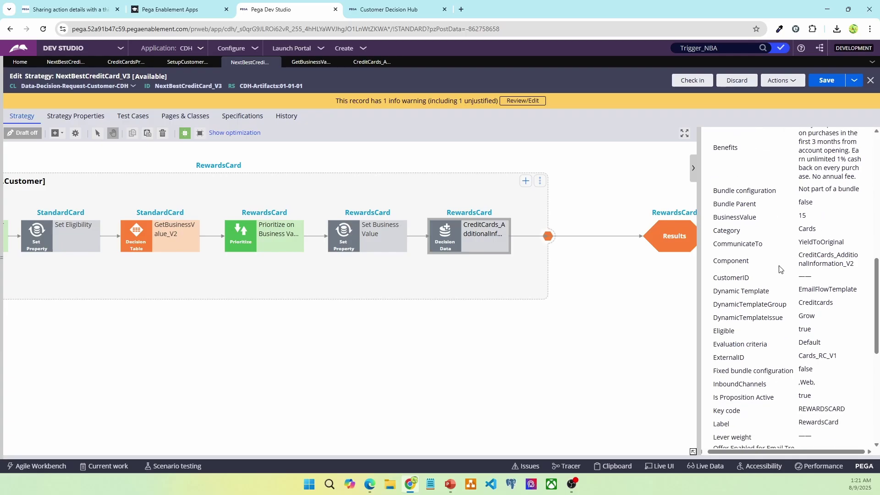
{"action": "double_click", "coordinate": [814, 357]}
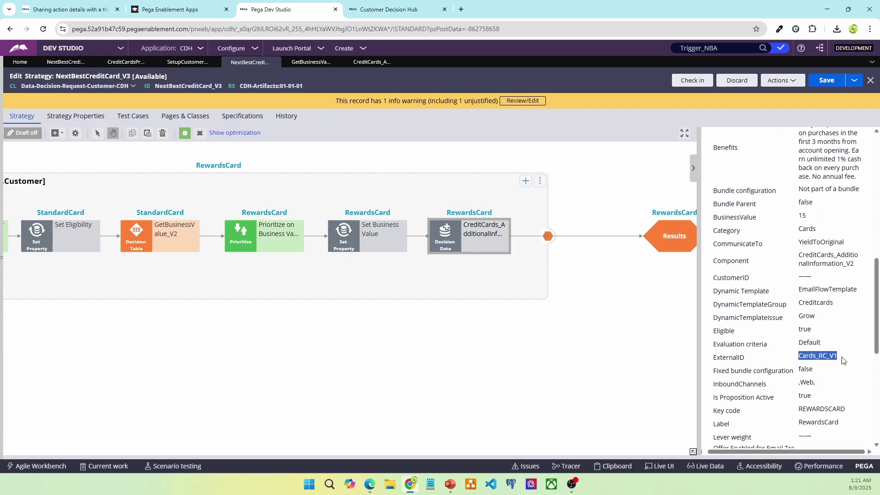
{"action": "scroll", "coordinate": [814, 349], "scroll_direction": "up", "scroll_amount": 4}
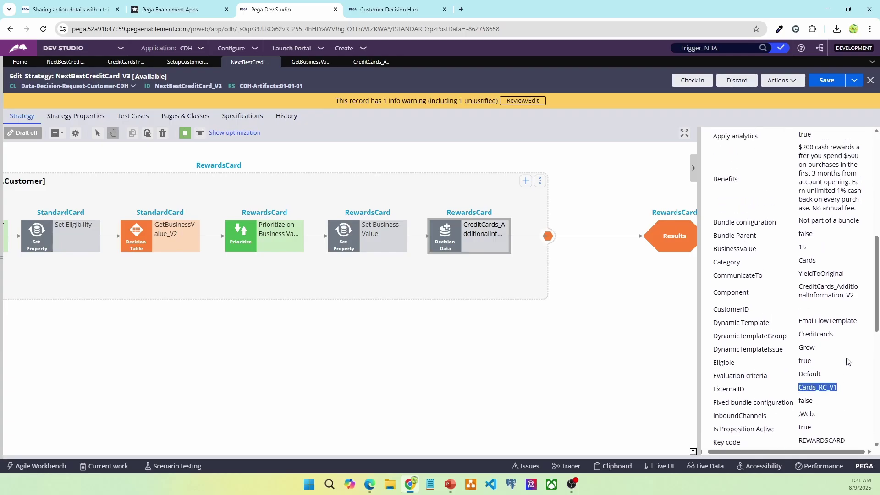
Go to the second result page of CreditCards_AdditionalInformation_V2 and check the ExternalID for StandardCard
{"action": "left_click", "coordinate": [854, 165]}
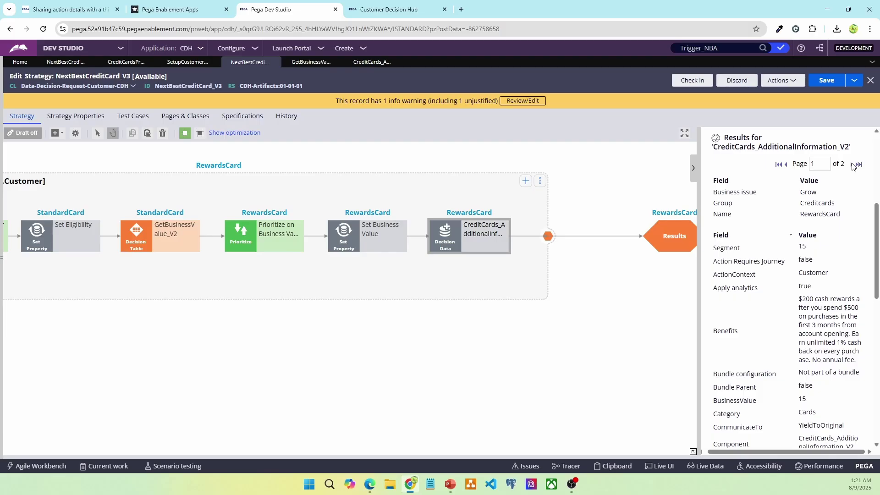
{"action": "scroll", "coordinate": [821, 238], "scroll_direction": "down", "scroll_amount": 5}
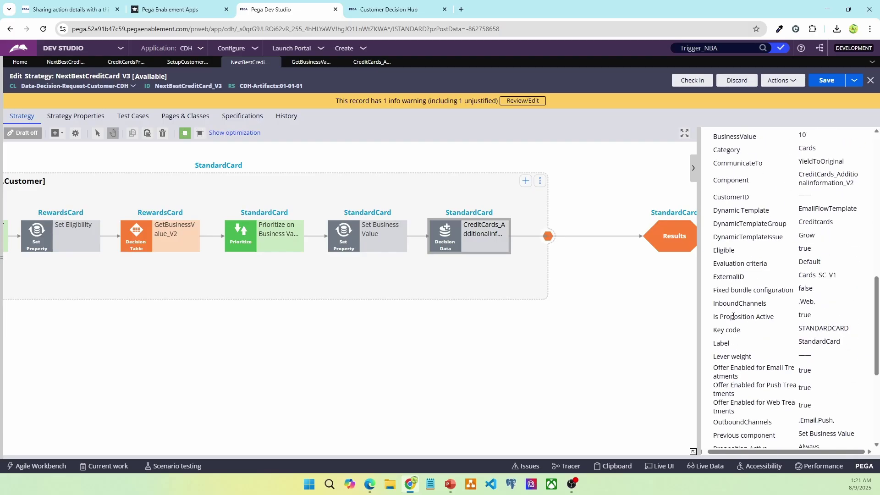
{"action": "left_click_drag", "start_coordinate": [800, 277], "coordinate": [845, 277]}
{"action": "scroll", "coordinate": [843, 318], "scroll_direction": "up", "scroll_amount": 4}
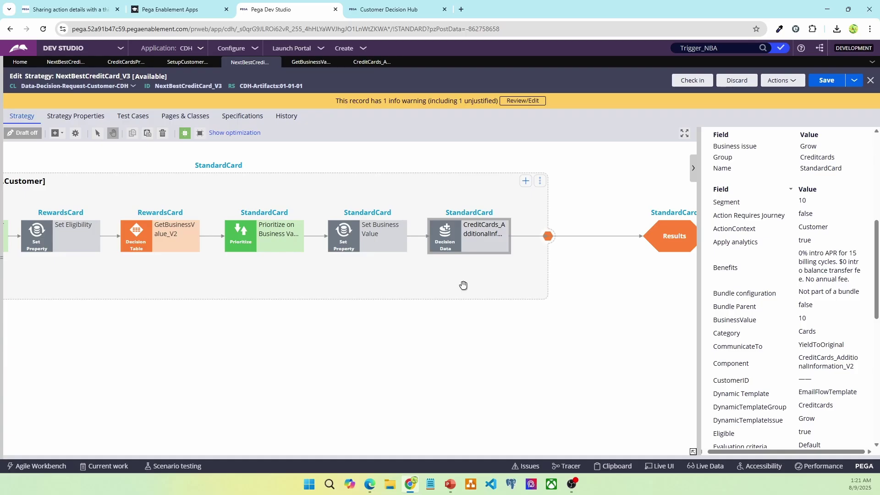
{"action": "scroll", "coordinate": [822, 250], "scroll_direction": "up", "scroll_amount": 6}
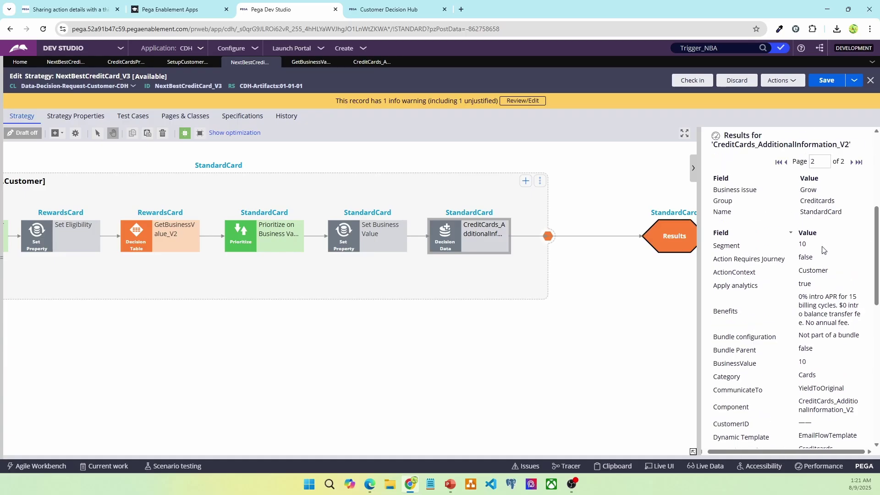